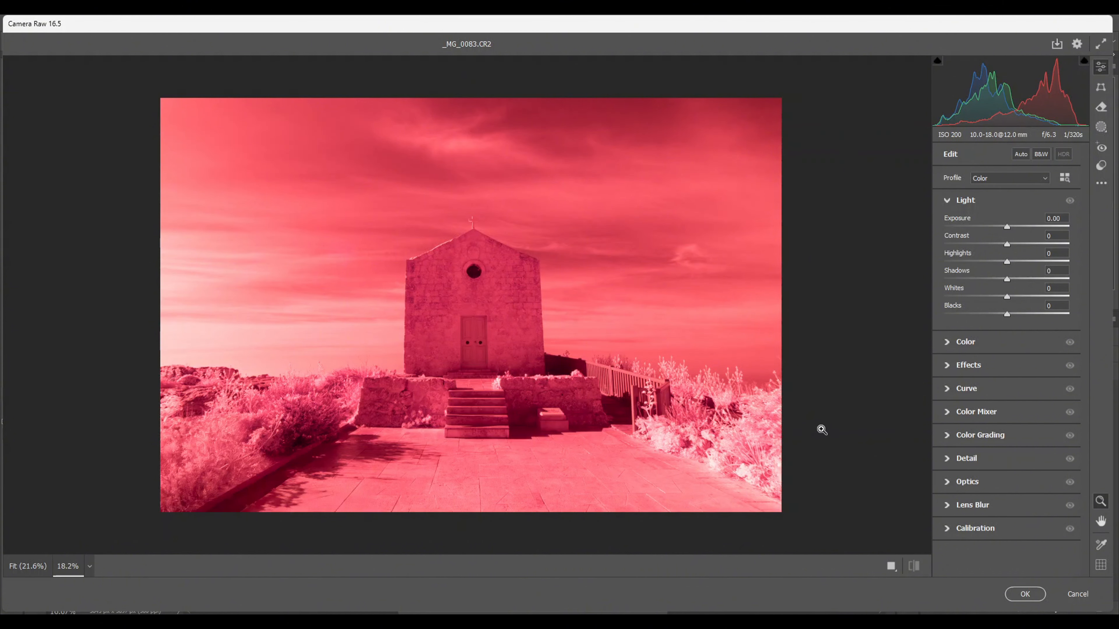
Accept the Camera Raw settings and convert the image with a Black & White adjustment layer using the automatic mix
left_click(1023, 594)
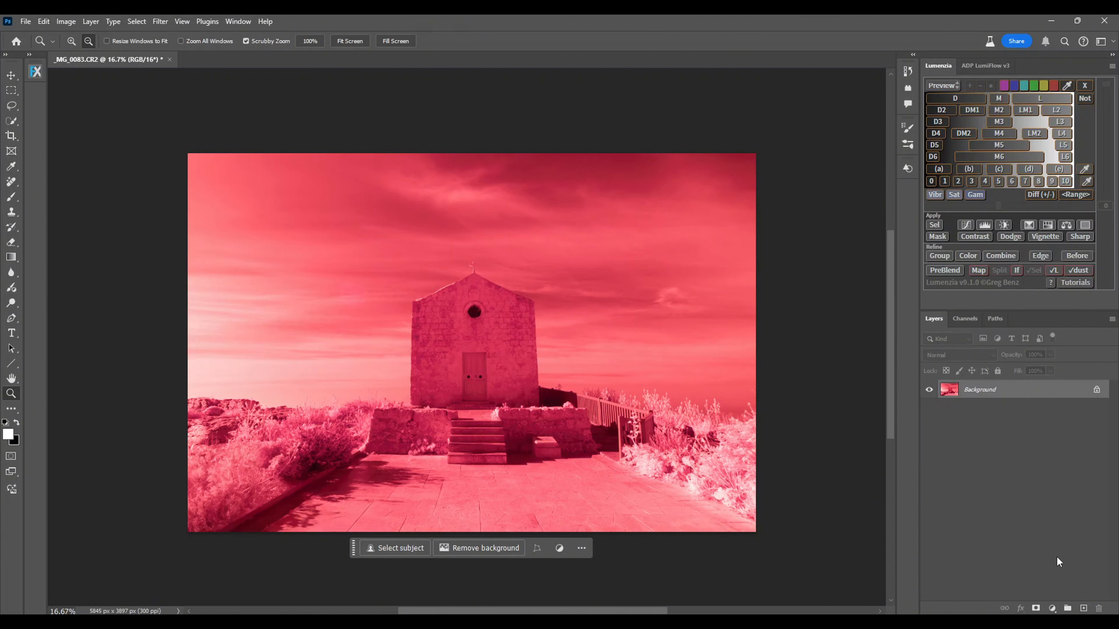
left_click(1052, 609)
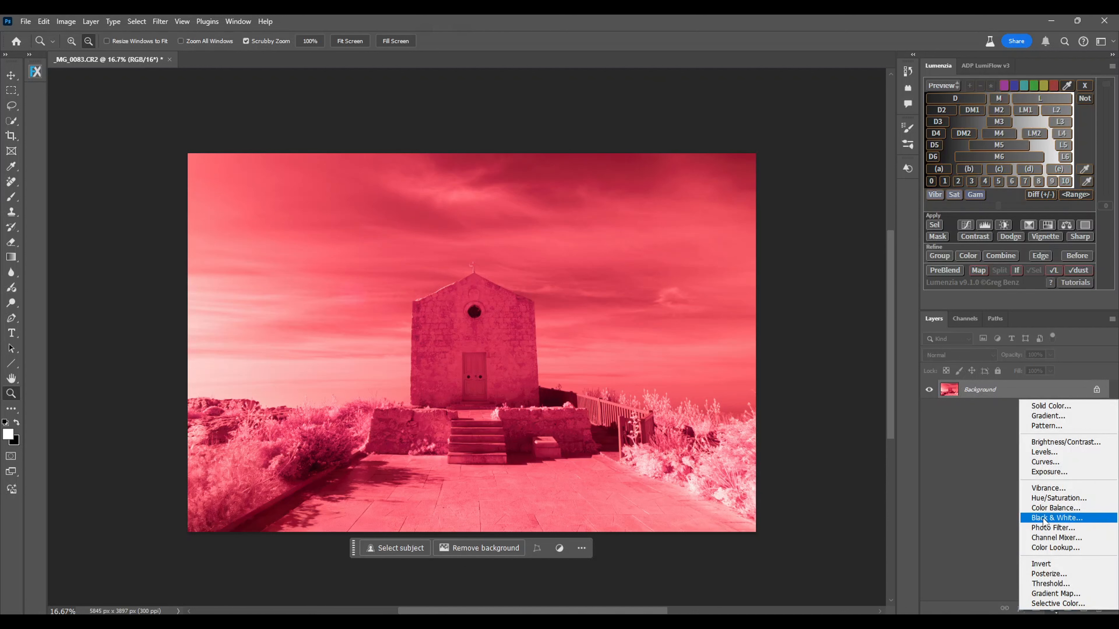
left_click(1057, 518)
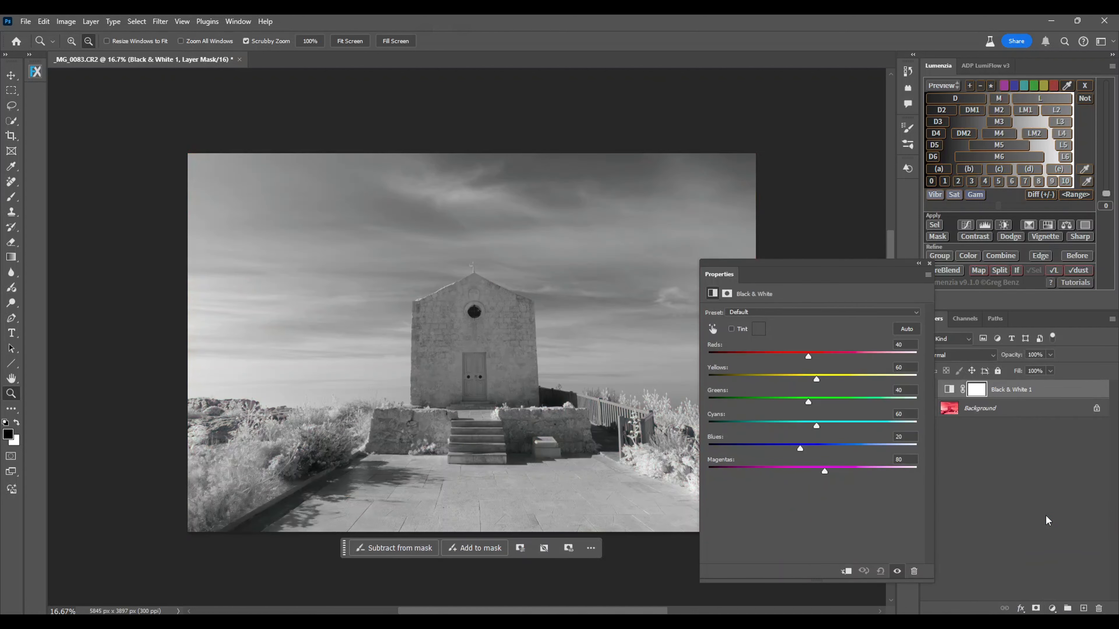
left_click(903, 331)
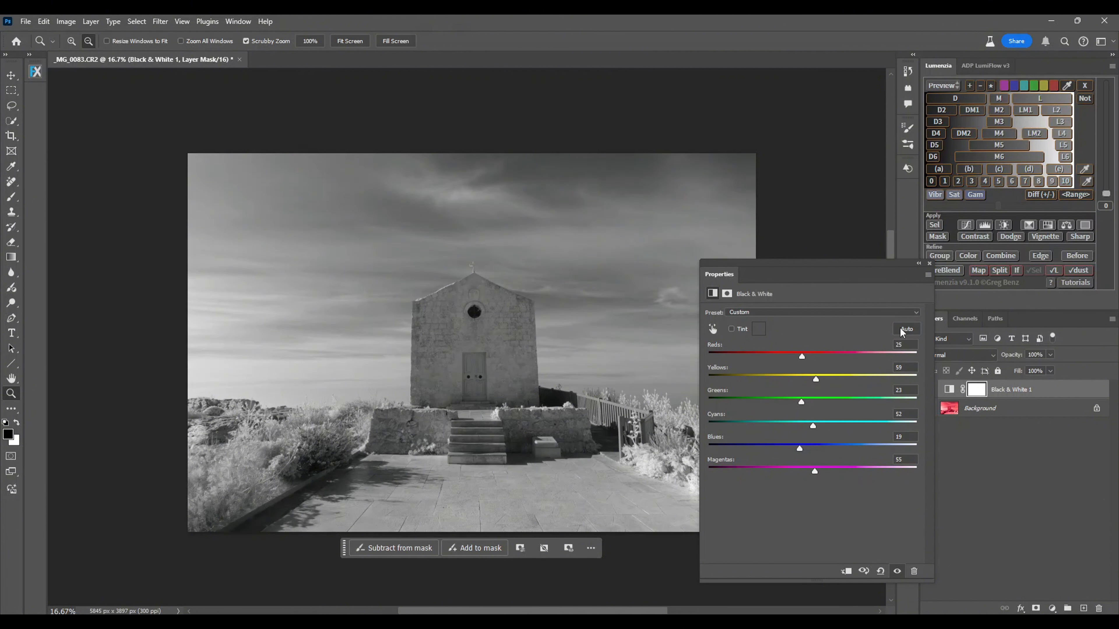
left_click(929, 263)
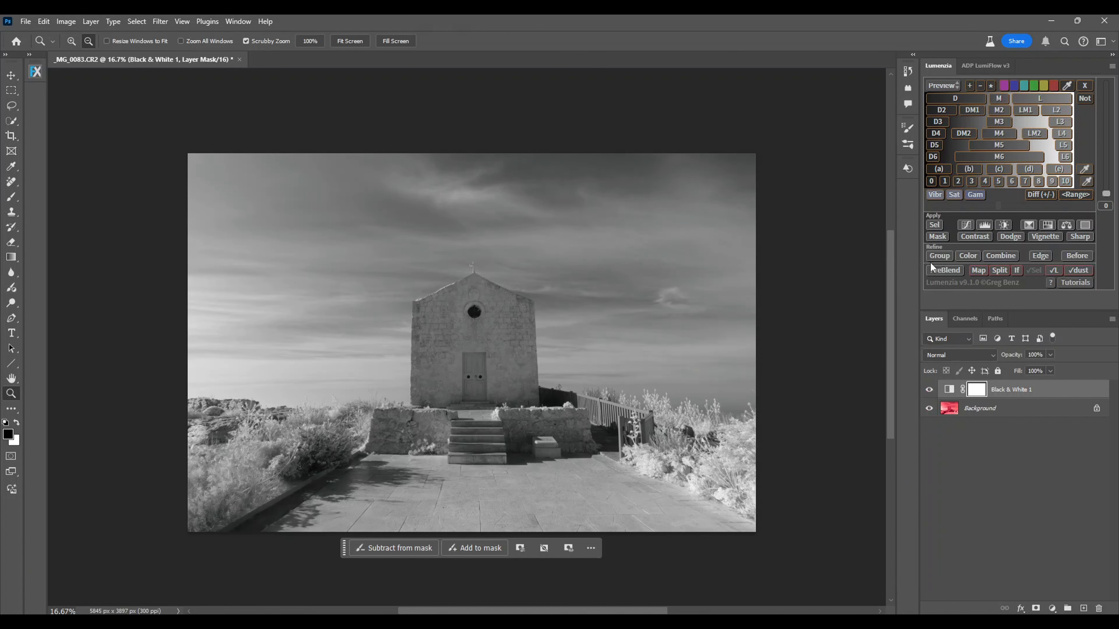
Add a black-to-white Gradient Map adjustment layer with its method set to Classic
left_click(1053, 610)
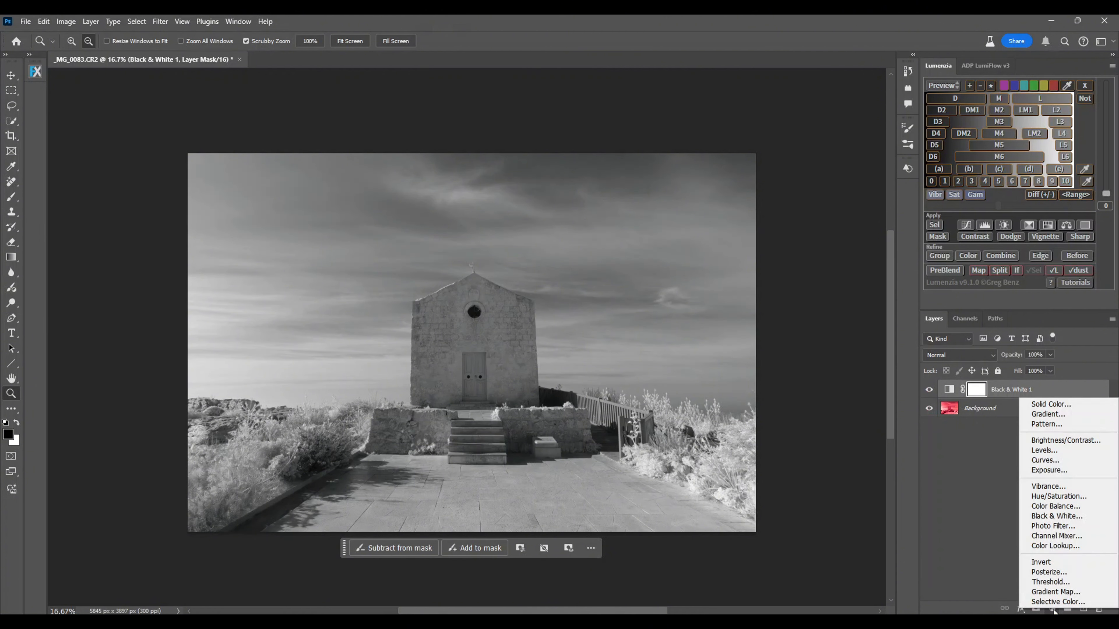
left_click(1047, 593)
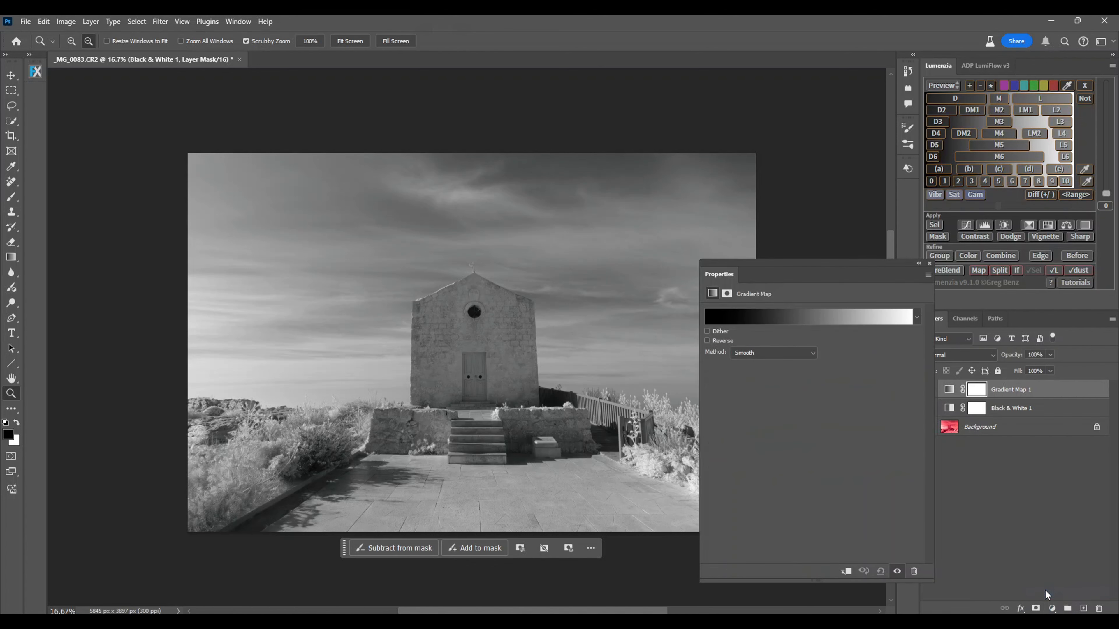
left_click(812, 353)
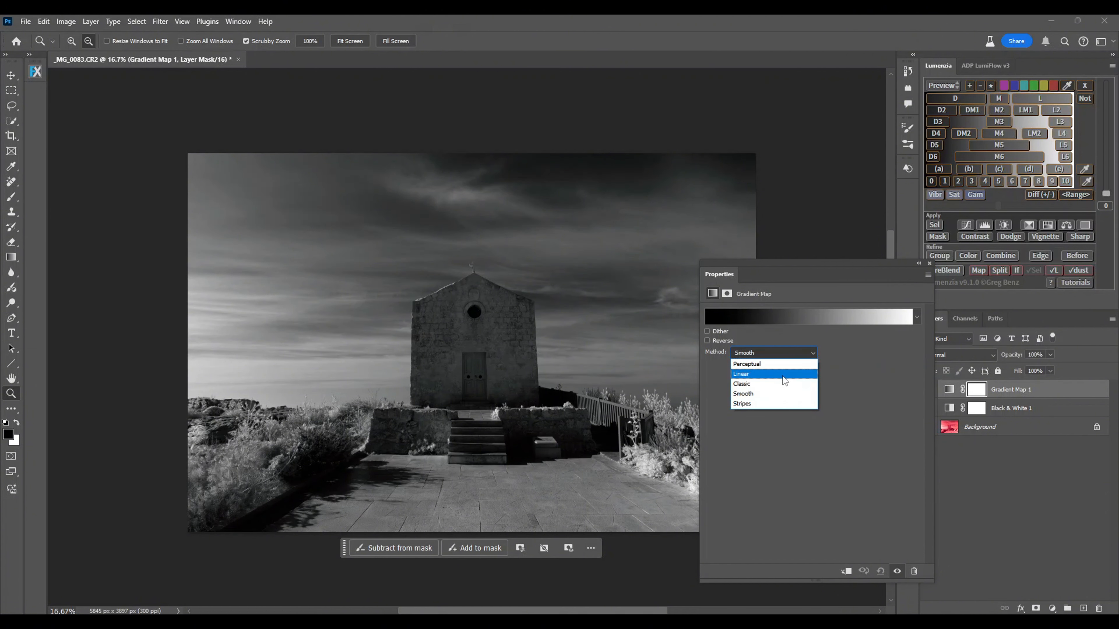
left_click(755, 384)
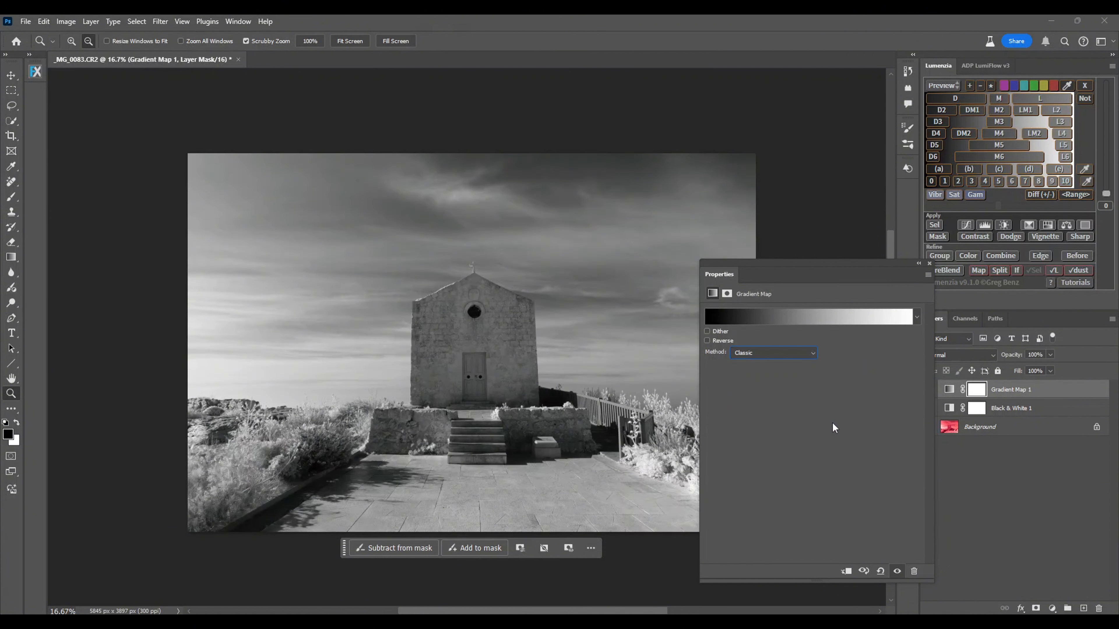
Move the gradient map's white color stop to location 92 and accept the edited gradient
left_click(801, 317)
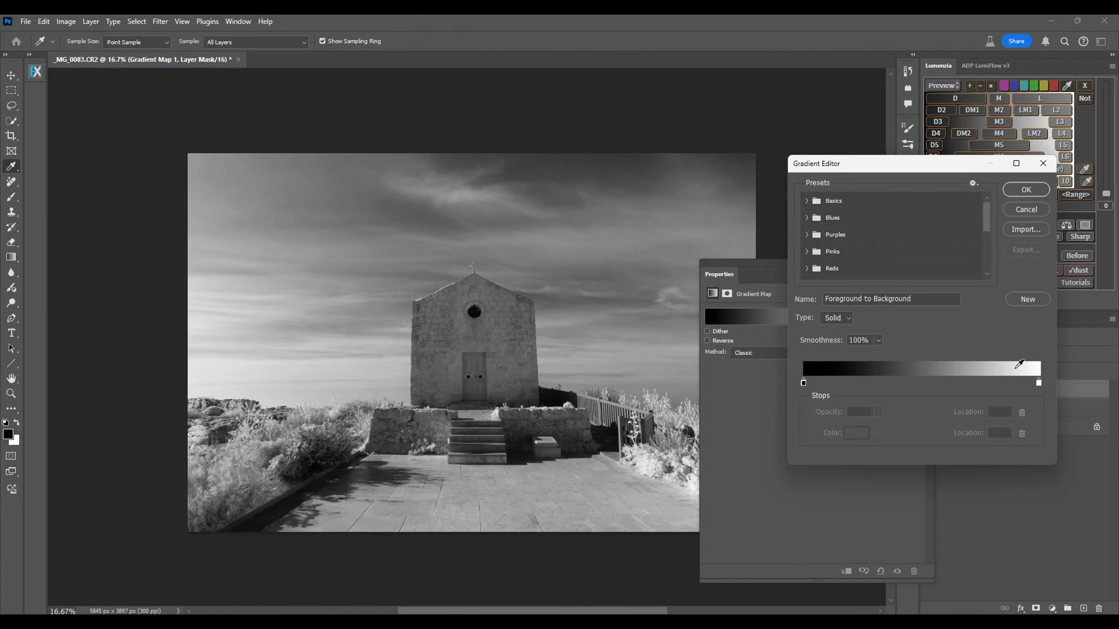
left_click_drag(1037, 383, 1023, 382)
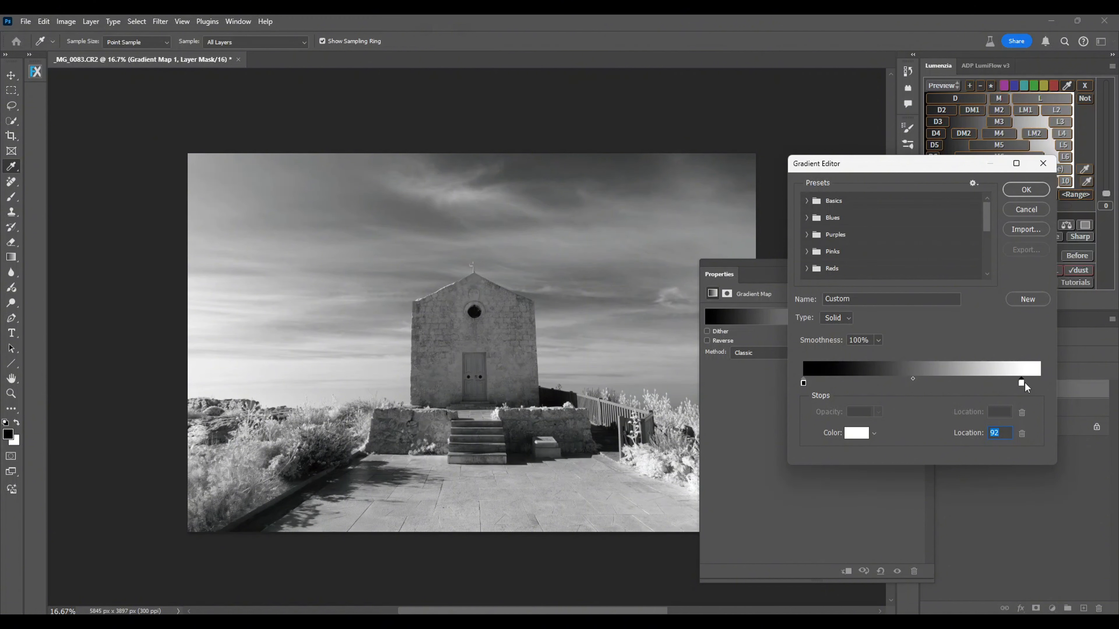
key("z")
left_click(1028, 190)
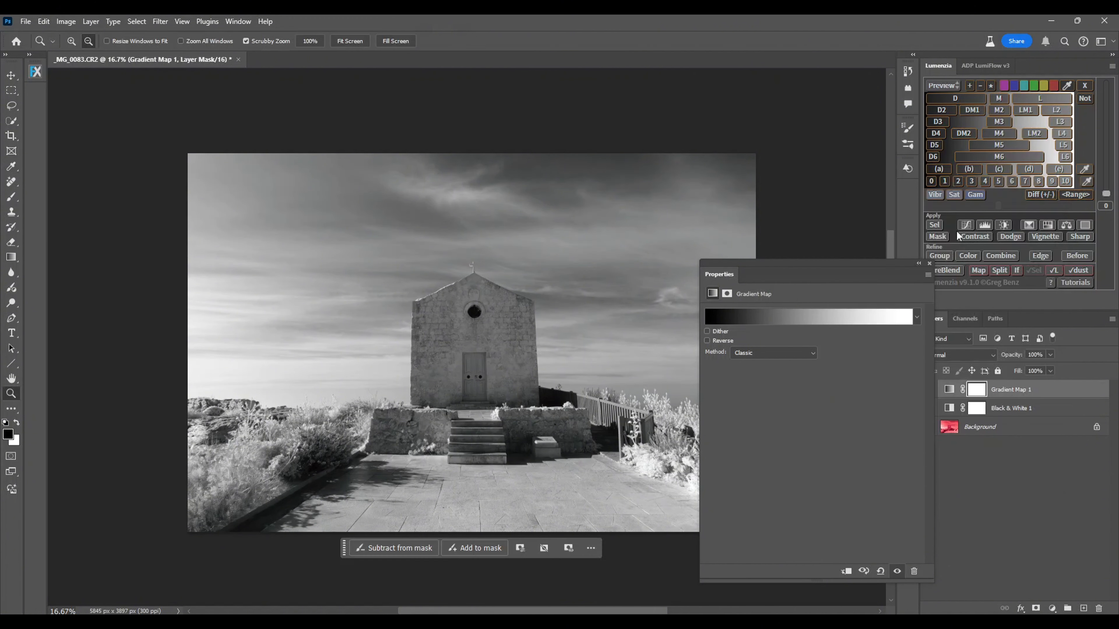
left_click(929, 264)
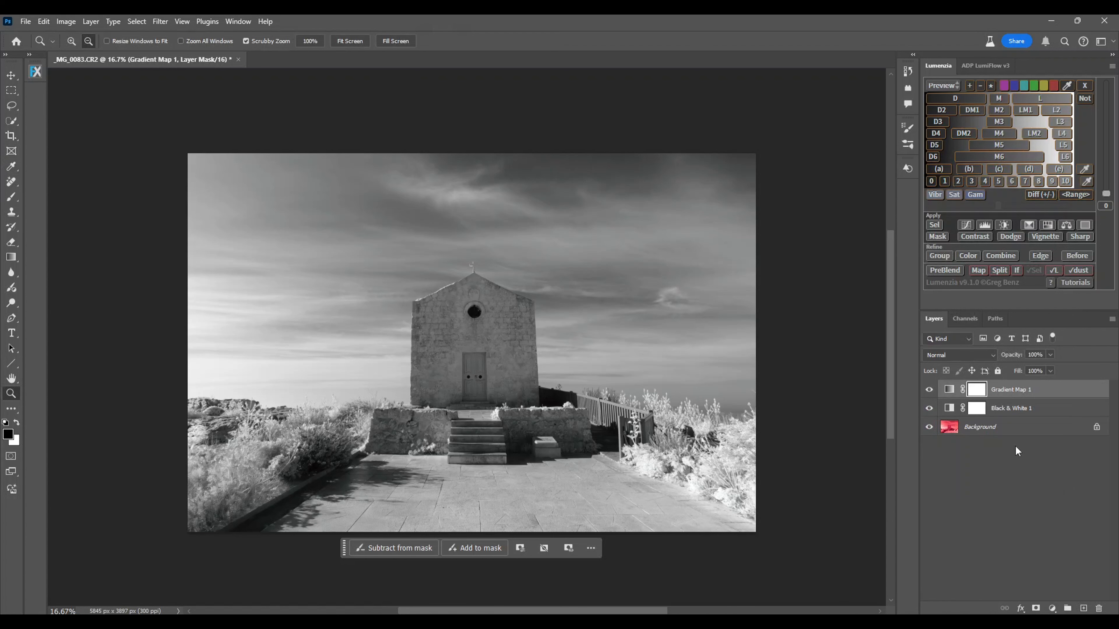
Flatten the image and open it in the Camera Raw Filter
left_click(1112, 319)
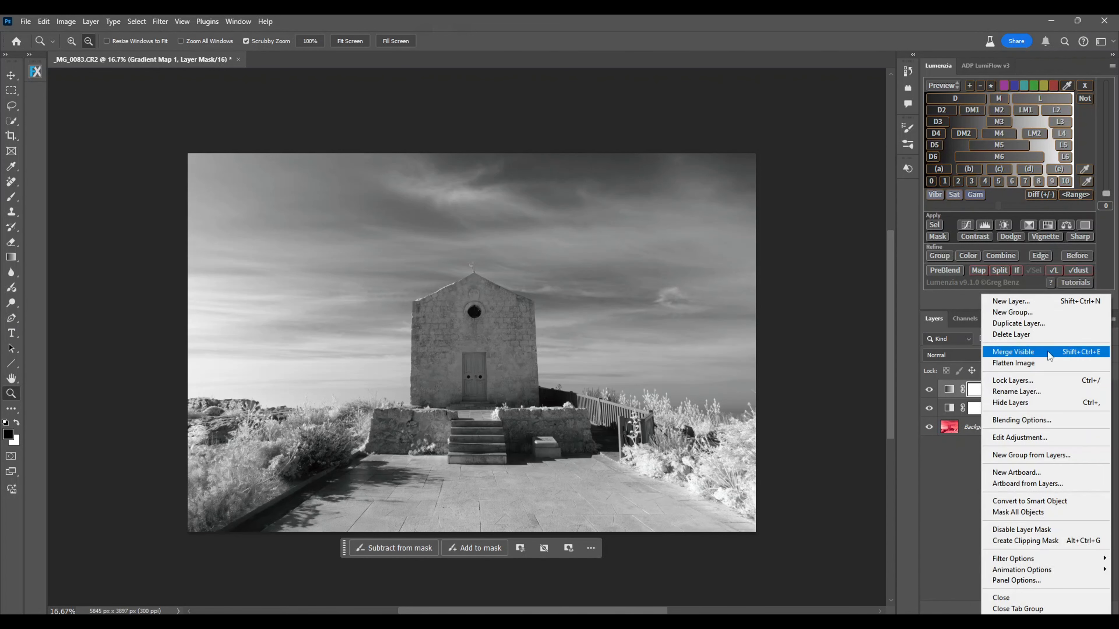
left_click(1004, 362)
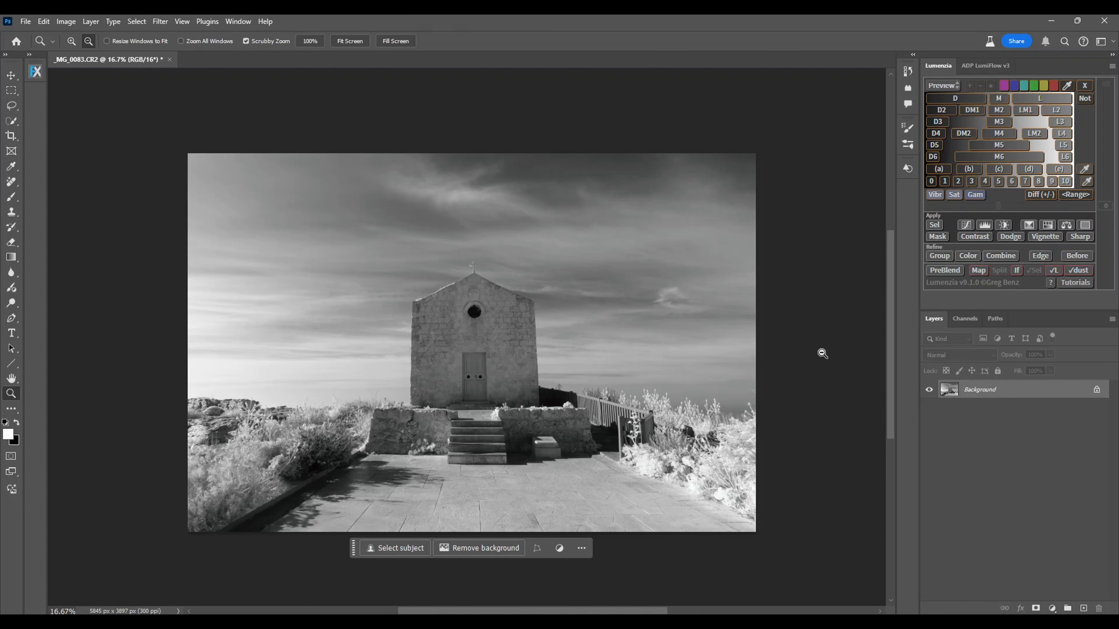
left_click(160, 22)
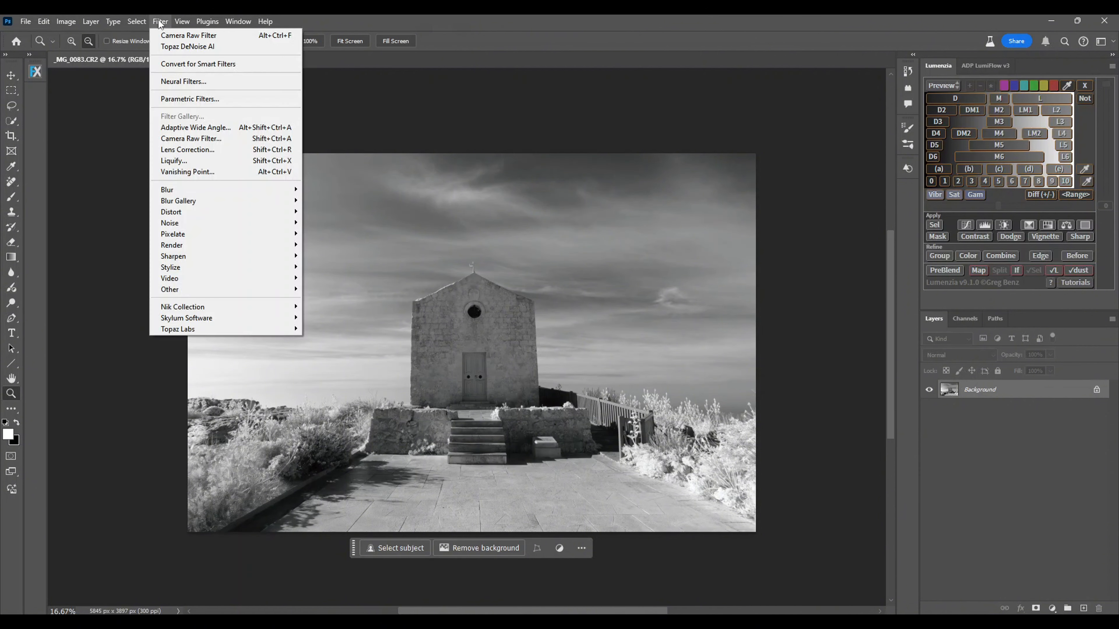
left_click(191, 139)
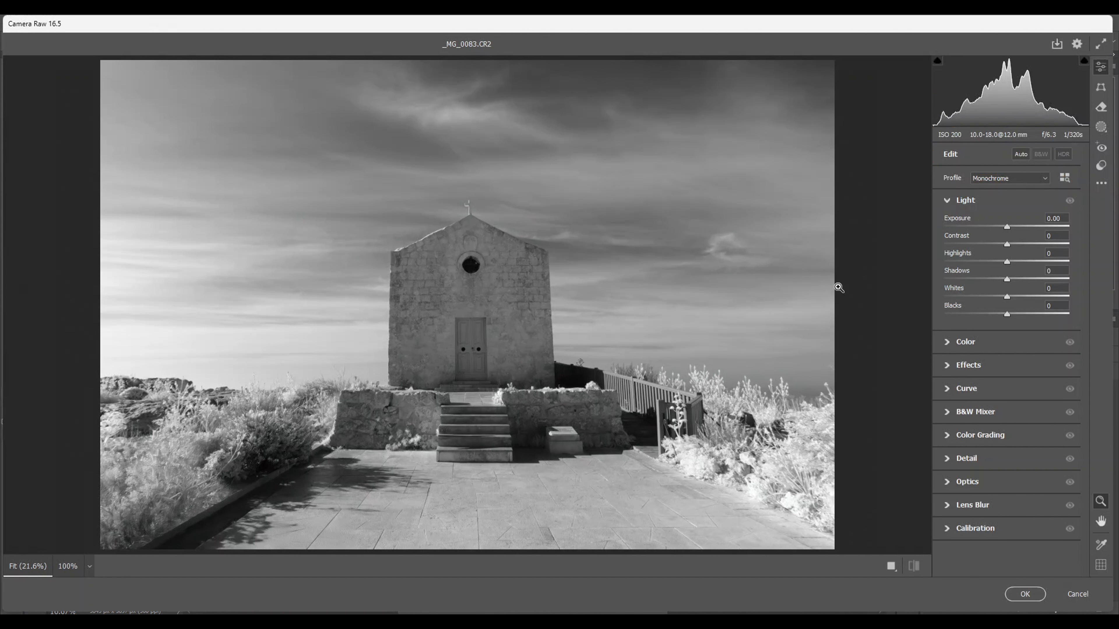
left_click_drag(496, 297, 479, 310)
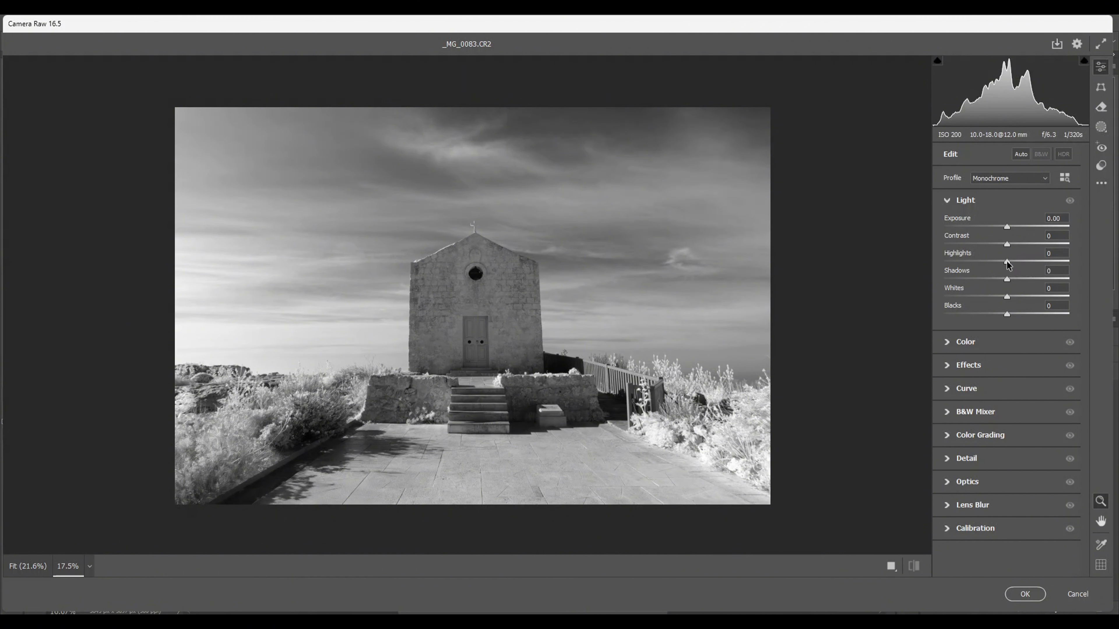
Set Highlights to -100, Shadows to +70, Whites to +49, Blacks to -42, Contrast to +10 and Exposure to -0.40
left_click_drag(1008, 263, 932, 272)
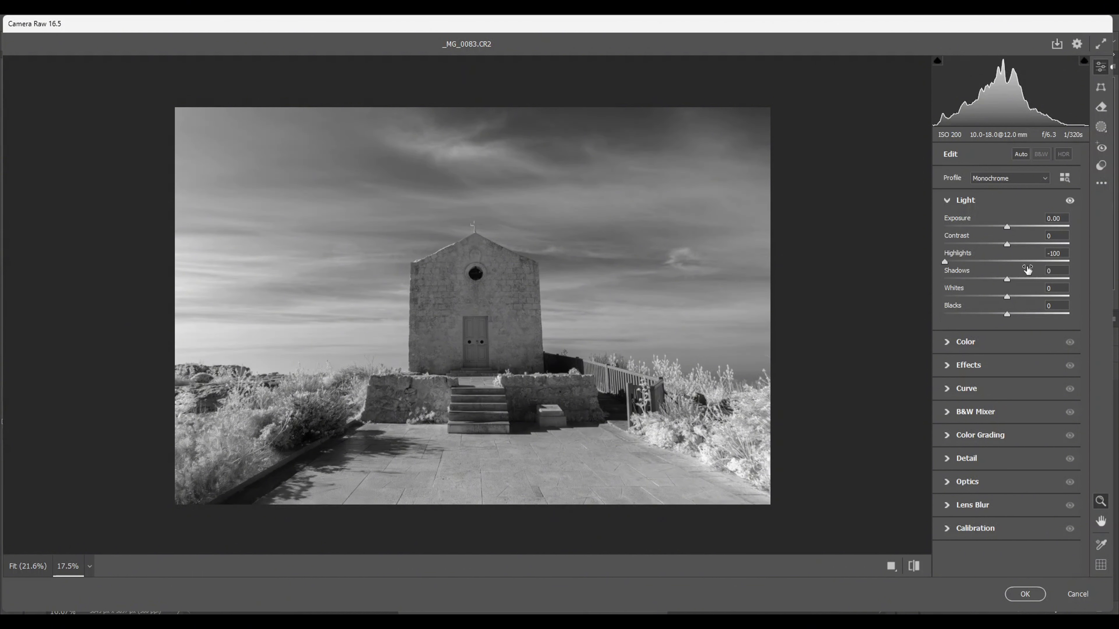
left_click_drag(1008, 282, 1046, 286)
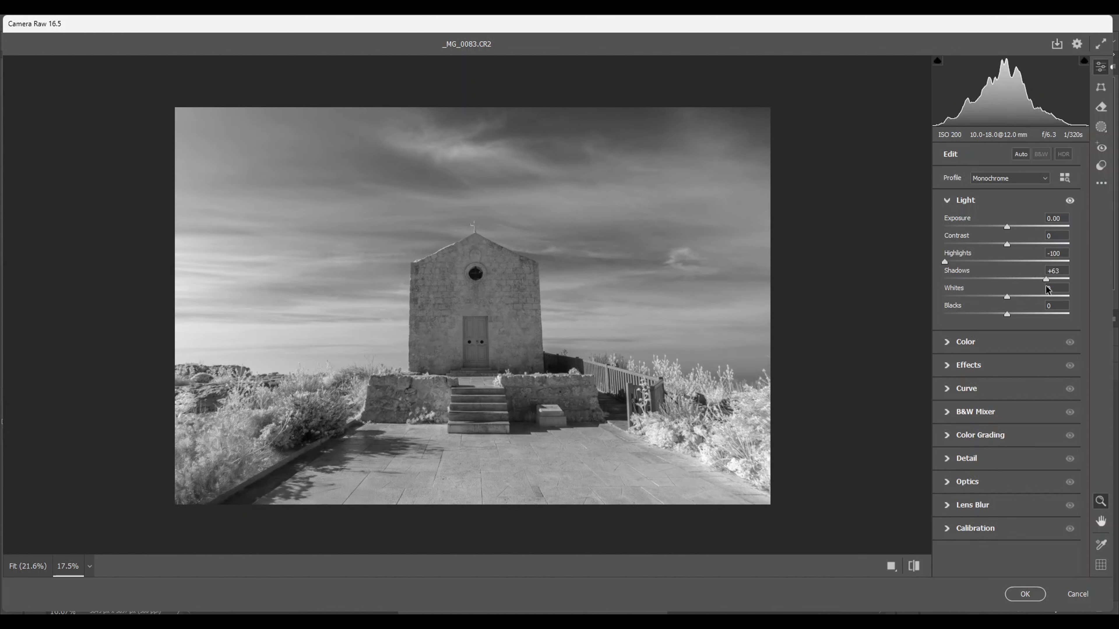
left_click_drag(1049, 287, 1050, 287)
left_click_drag(1006, 297, 980, 316)
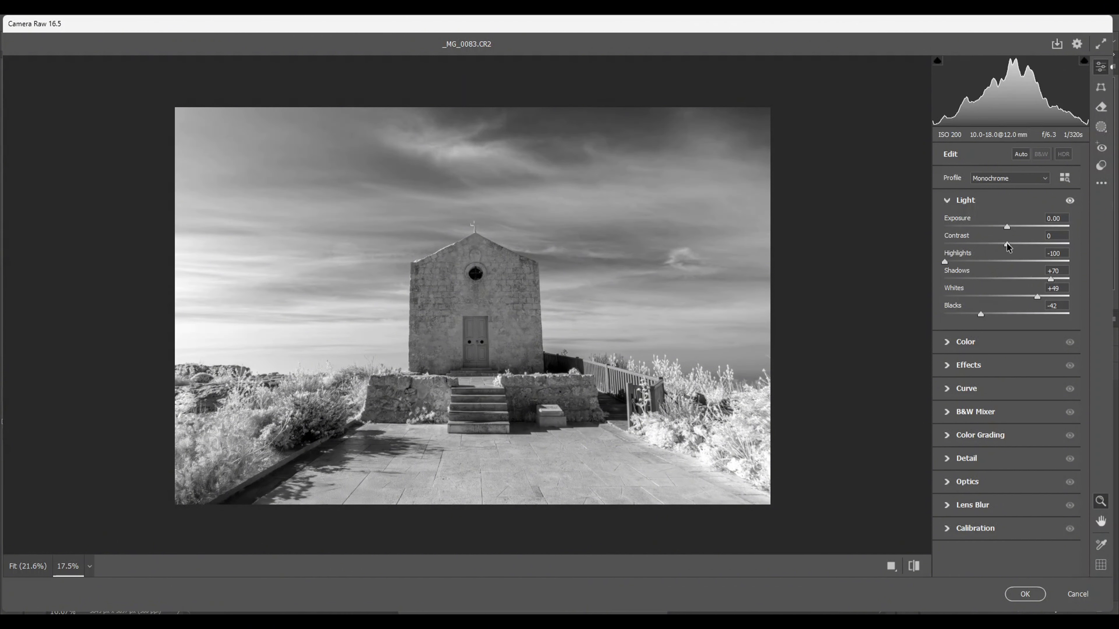
left_click_drag(1008, 245, 1013, 248)
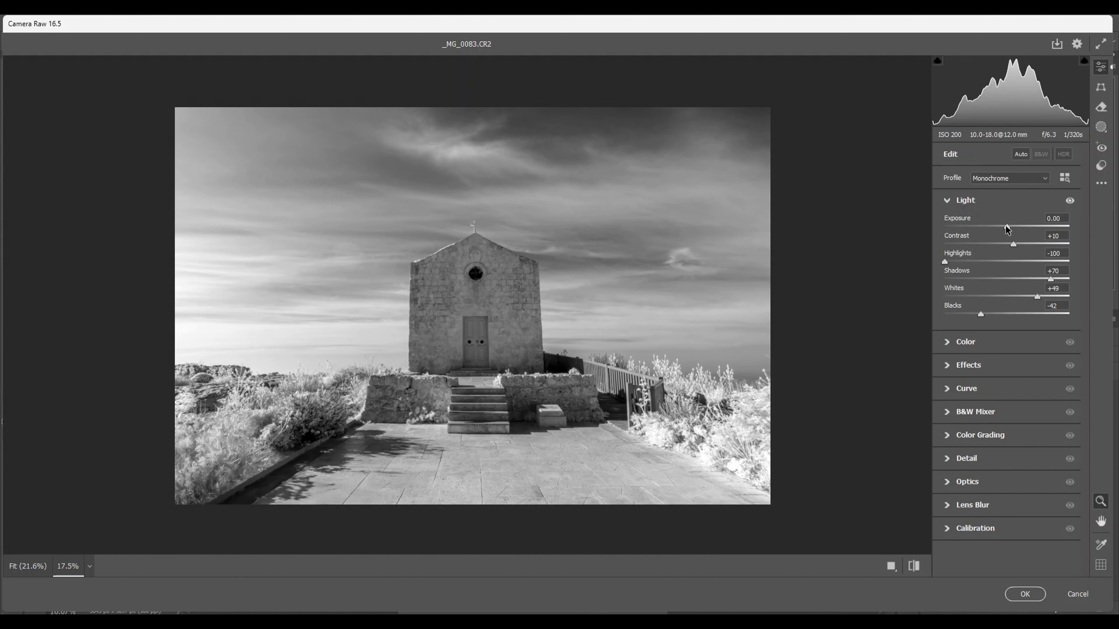
left_click_drag(1007, 228, 1002, 230)
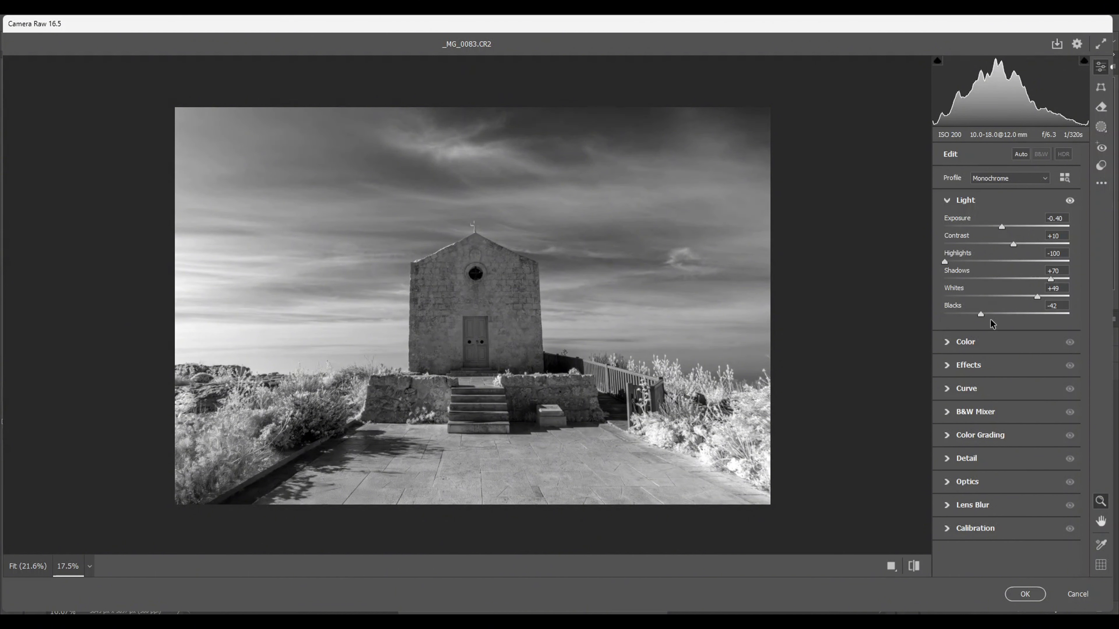
Set Texture to +23, Clarity to +6 and Dehaze to +16
left_click(946, 368)
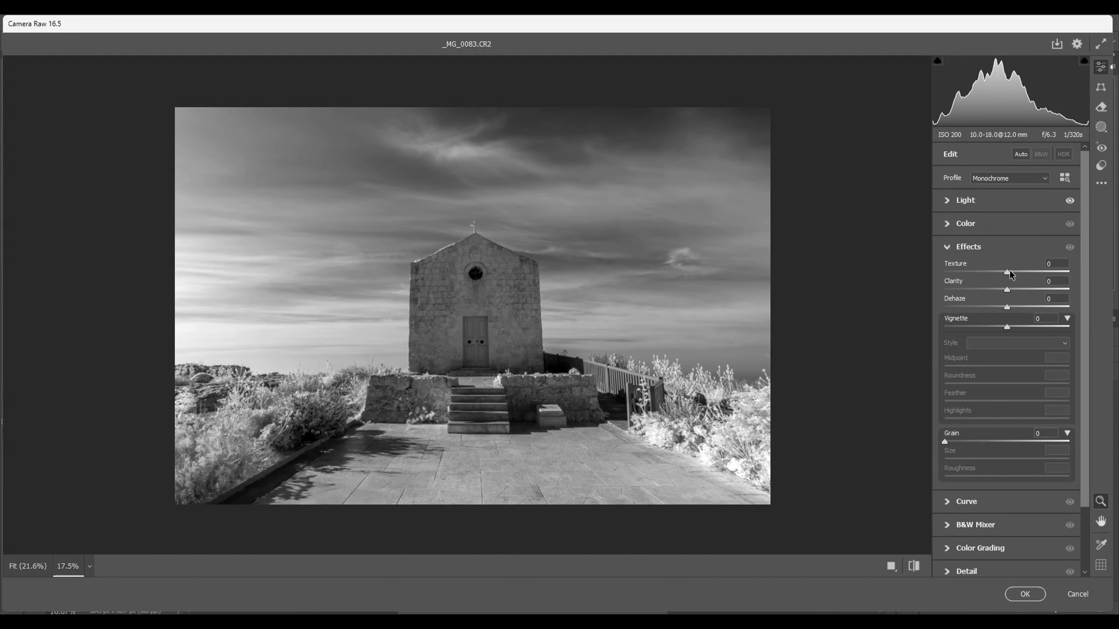
left_click_drag(1008, 270, 1016, 270)
left_click_drag(1006, 289, 1010, 289)
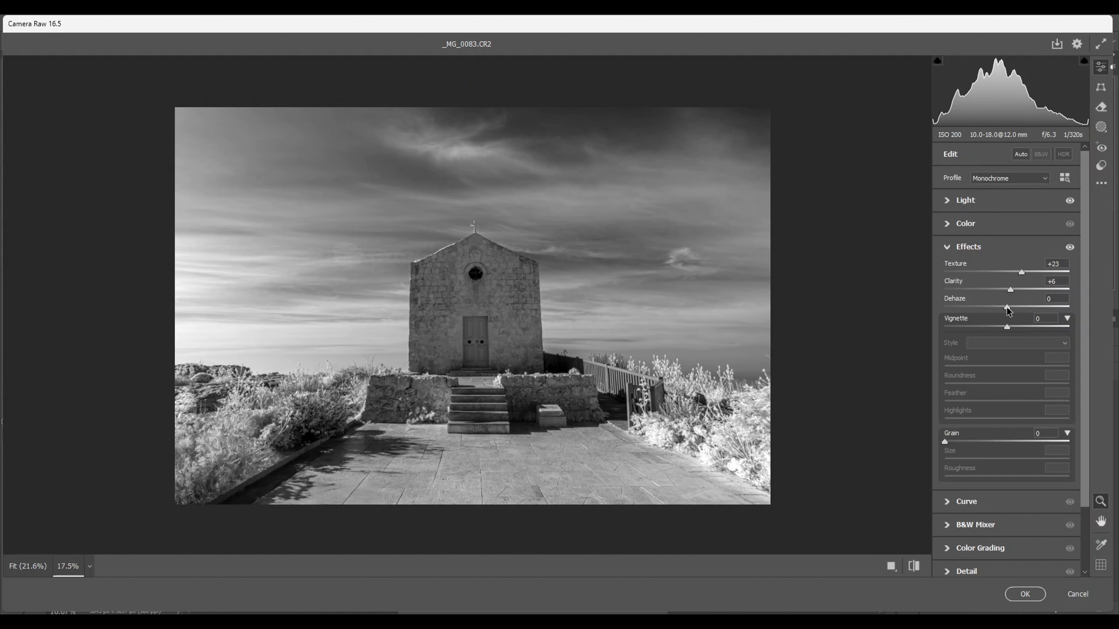
left_click_drag(1007, 307, 1017, 307)
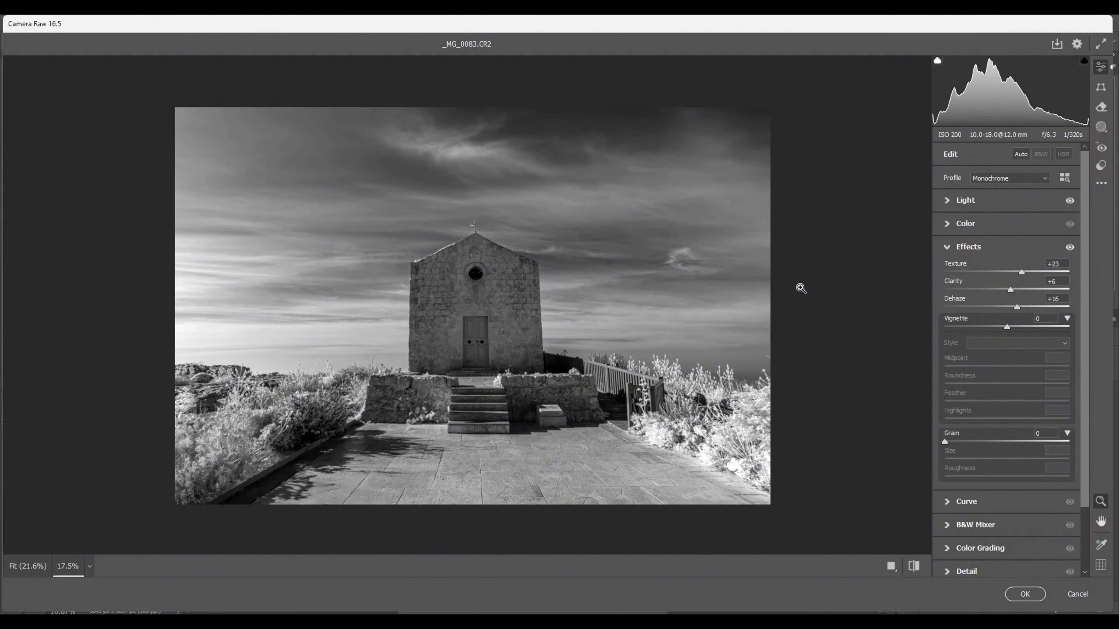
Remove the small spot in the sky left of the chapel with the generative Remove tool at brush size 26
left_click(1100, 107)
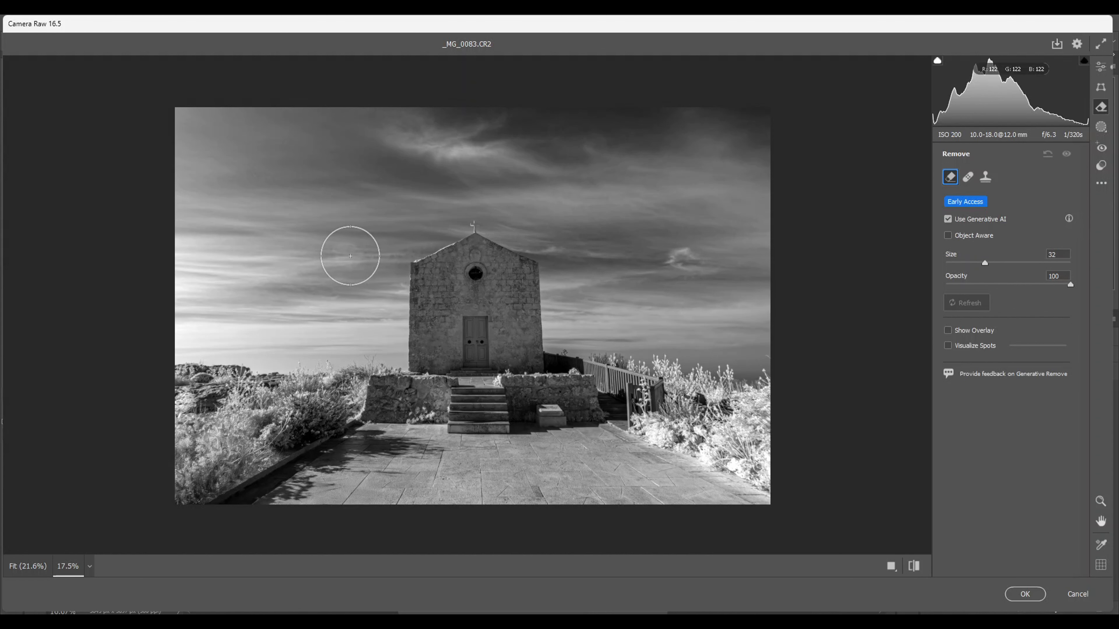
key("bracketleft")
key("bracketleft")
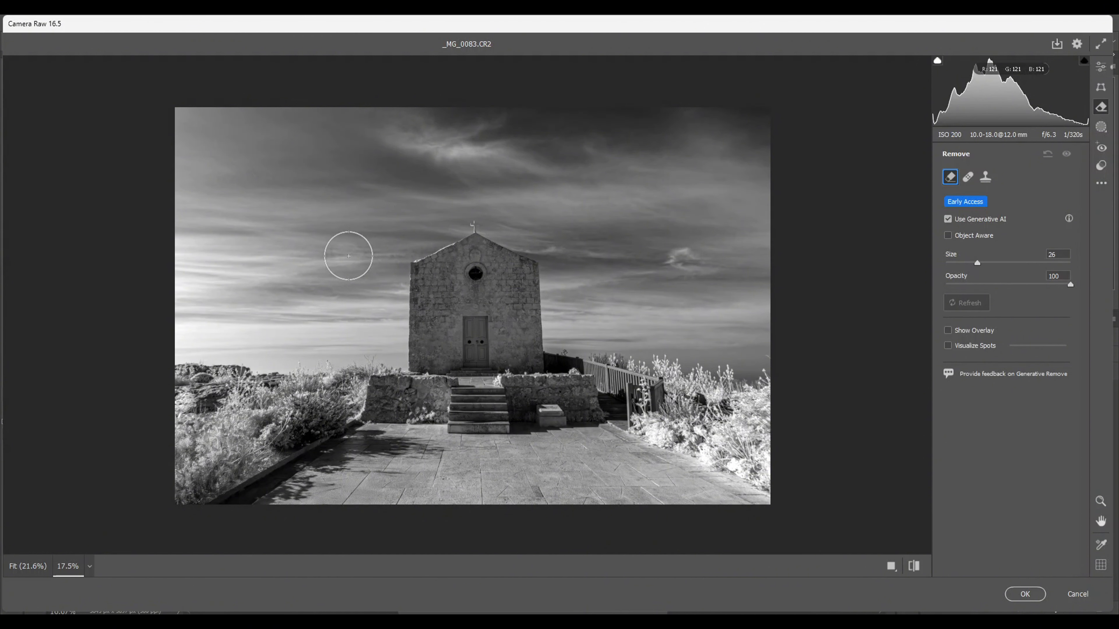
left_click(348, 256)
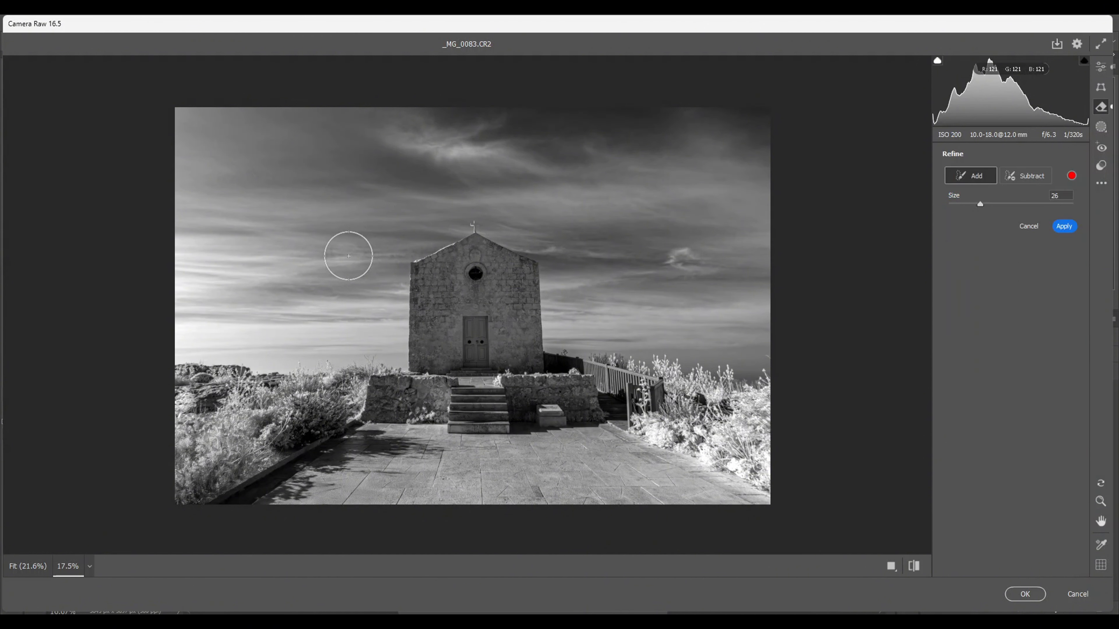
left_click(1064, 226)
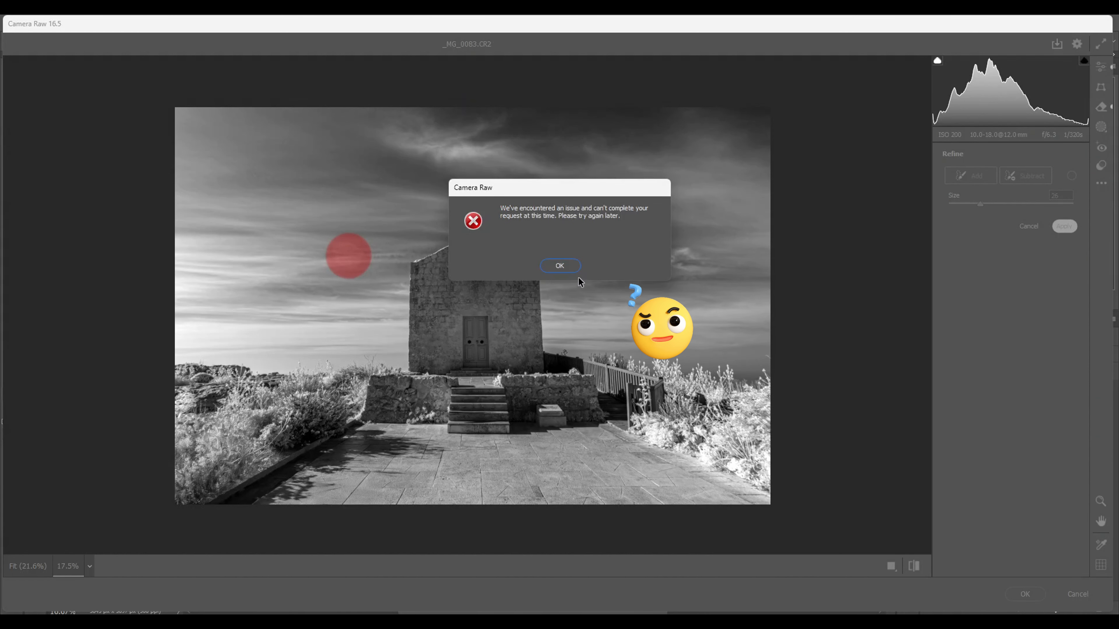
left_click(565, 267)
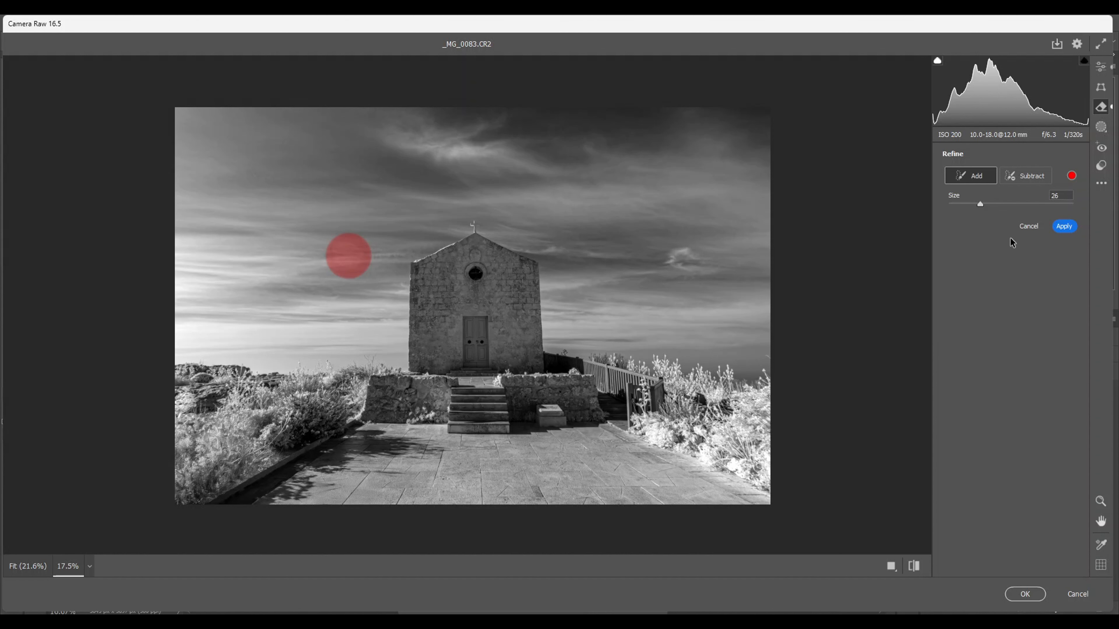
left_click(1064, 225)
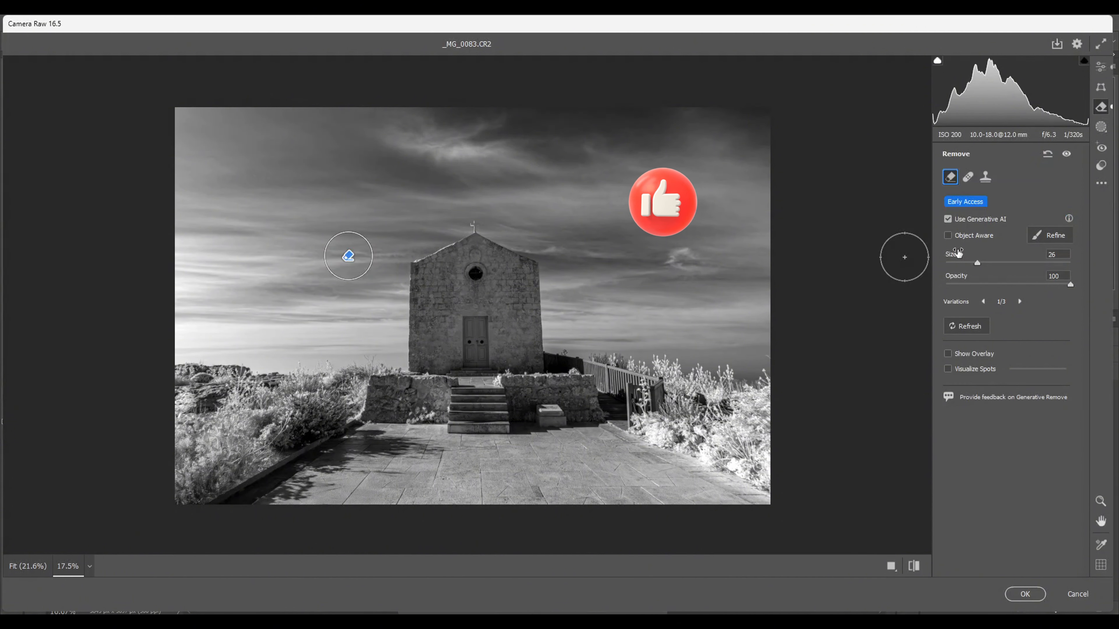
left_click(1100, 67)
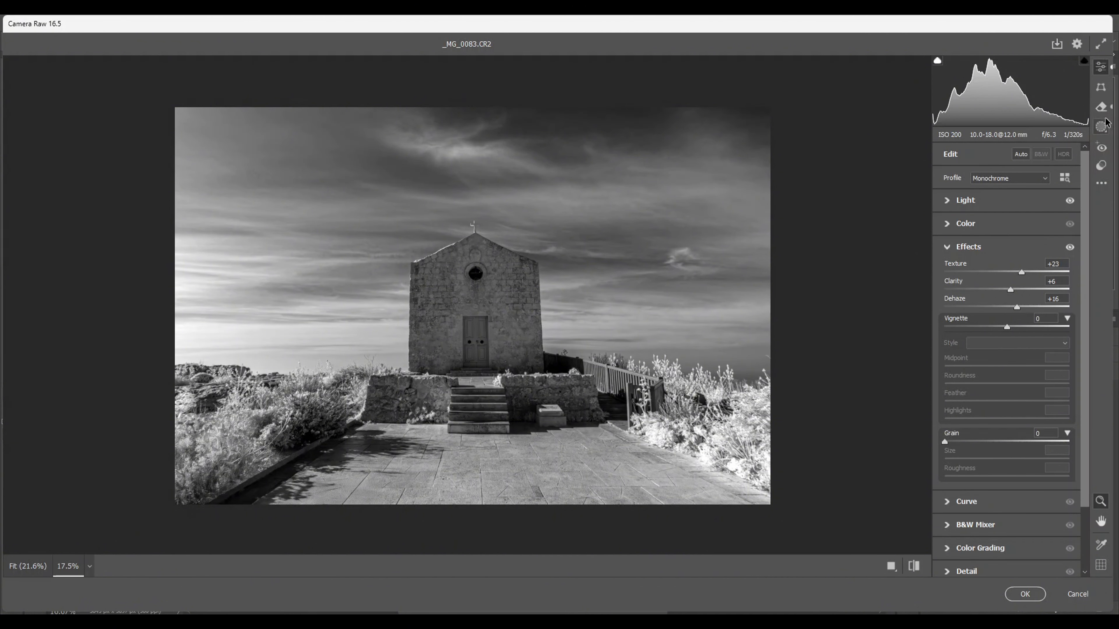
Add a linear gradient mask fading from the photo's top edge to the chapel's upper wall and set its Exposure to -0.45
left_click(1103, 131)
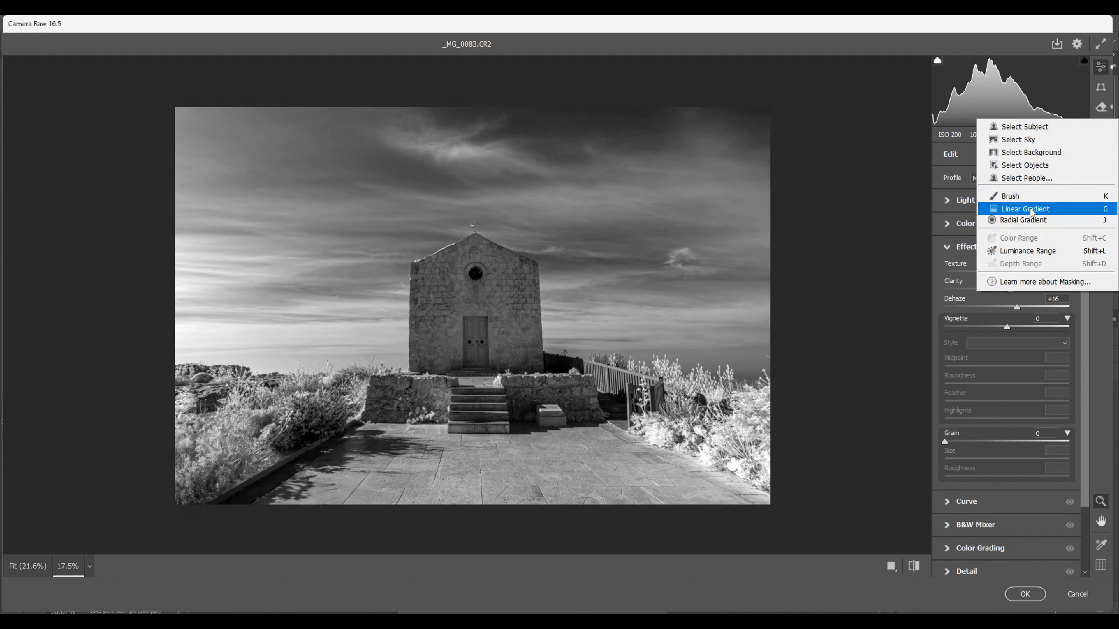
left_click(1009, 210)
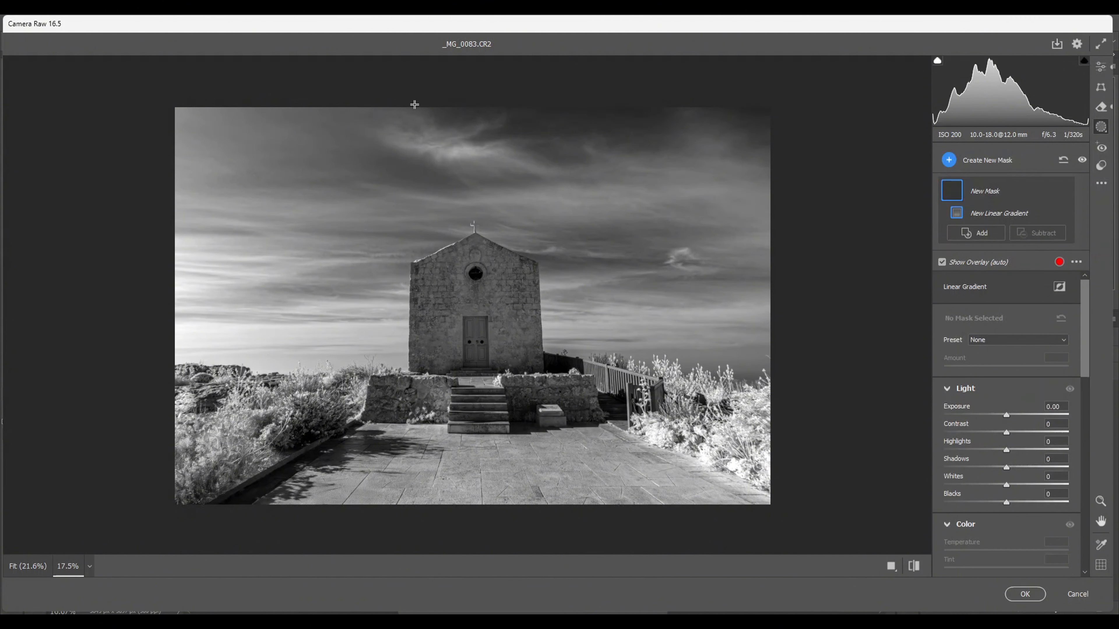
left_click_drag(415, 104, 414, 291)
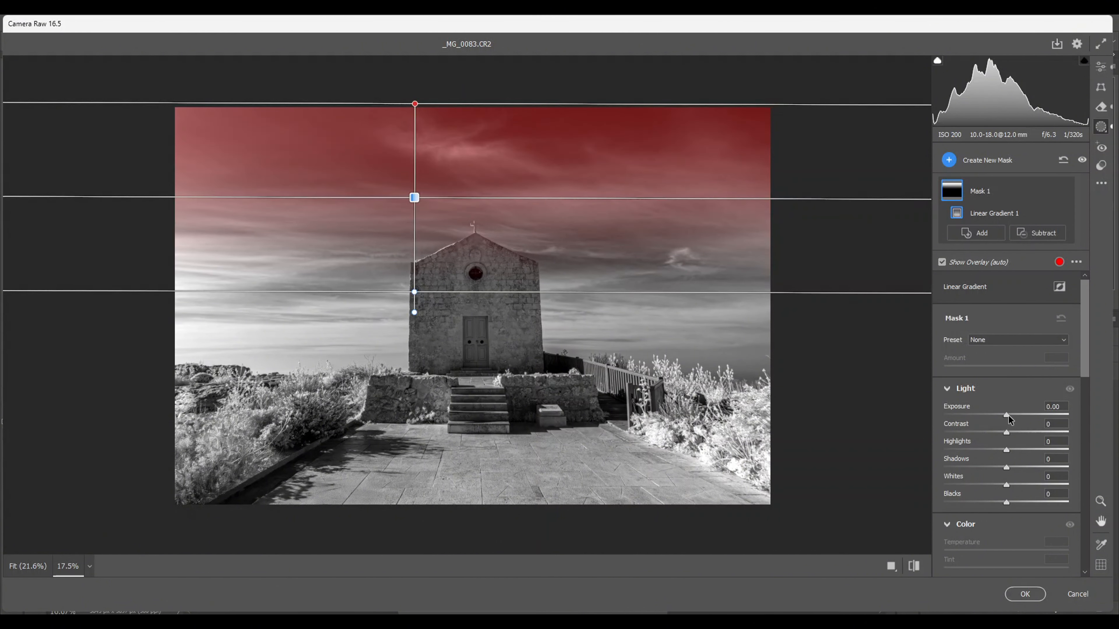
left_click_drag(1007, 415, 1001, 415)
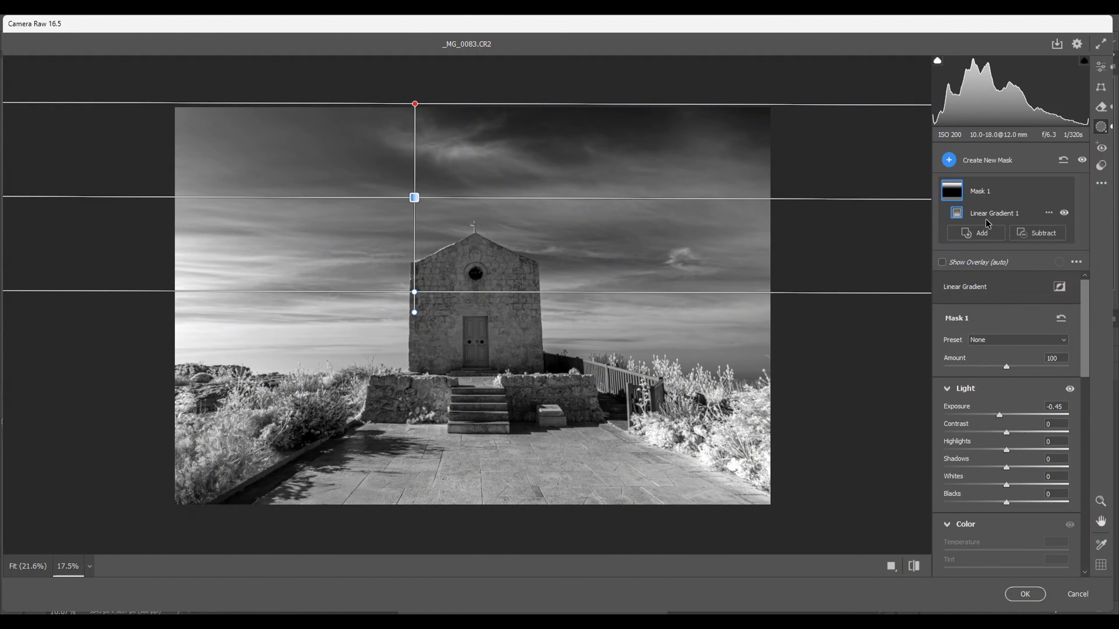
Add a new diagonal linear gradient mask over the upper-left corner of the sky and set its Exposure to -1.70
left_click(948, 161)
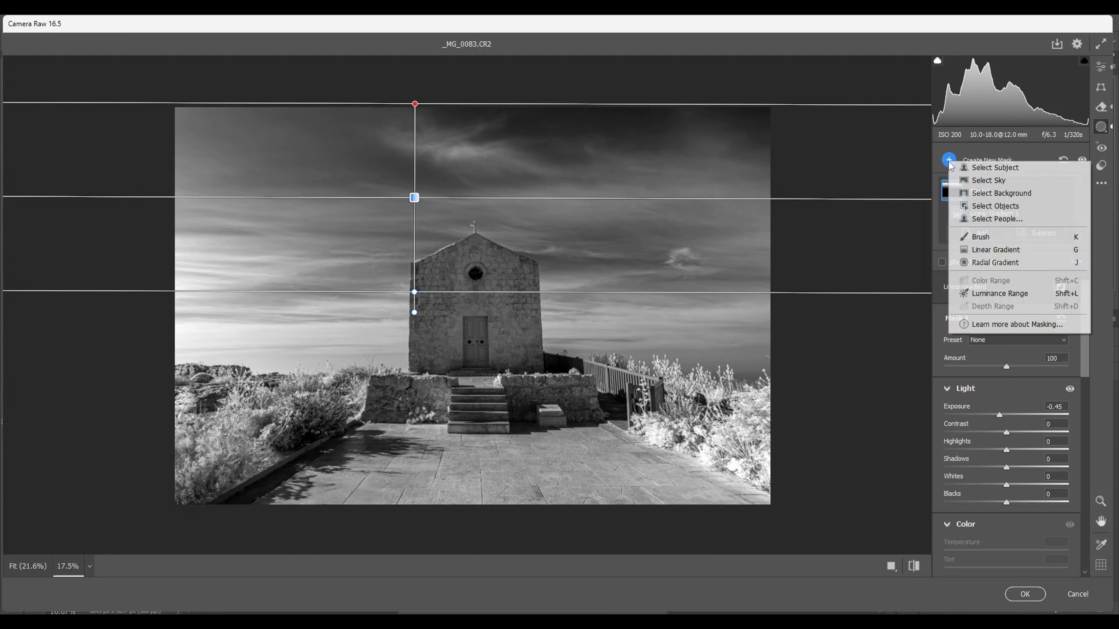
left_click(984, 253)
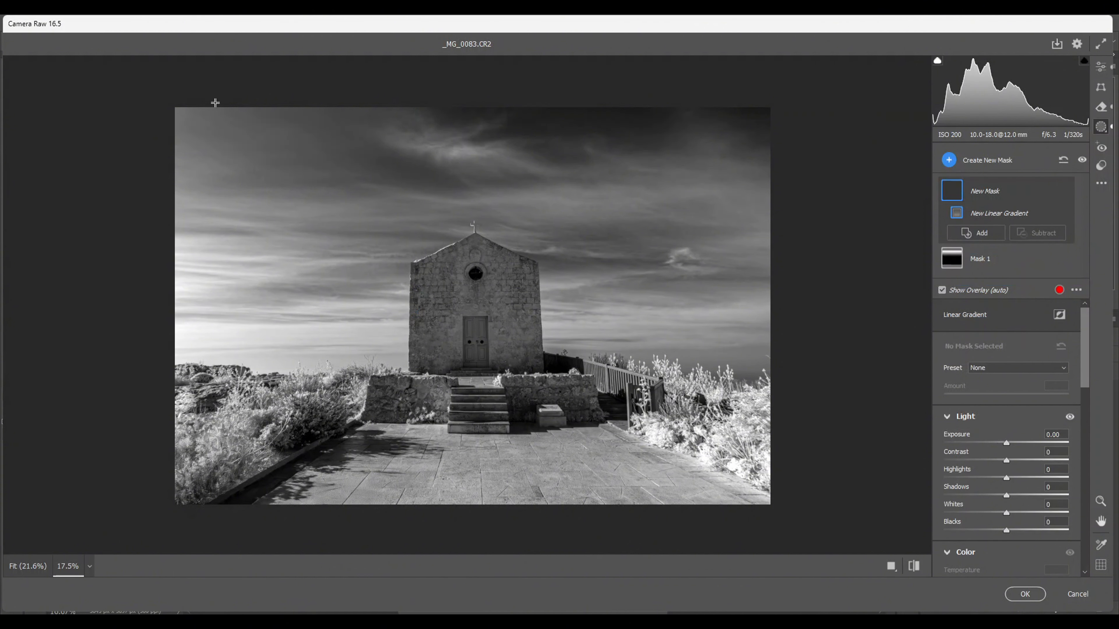
left_click_drag(211, 99, 283, 271)
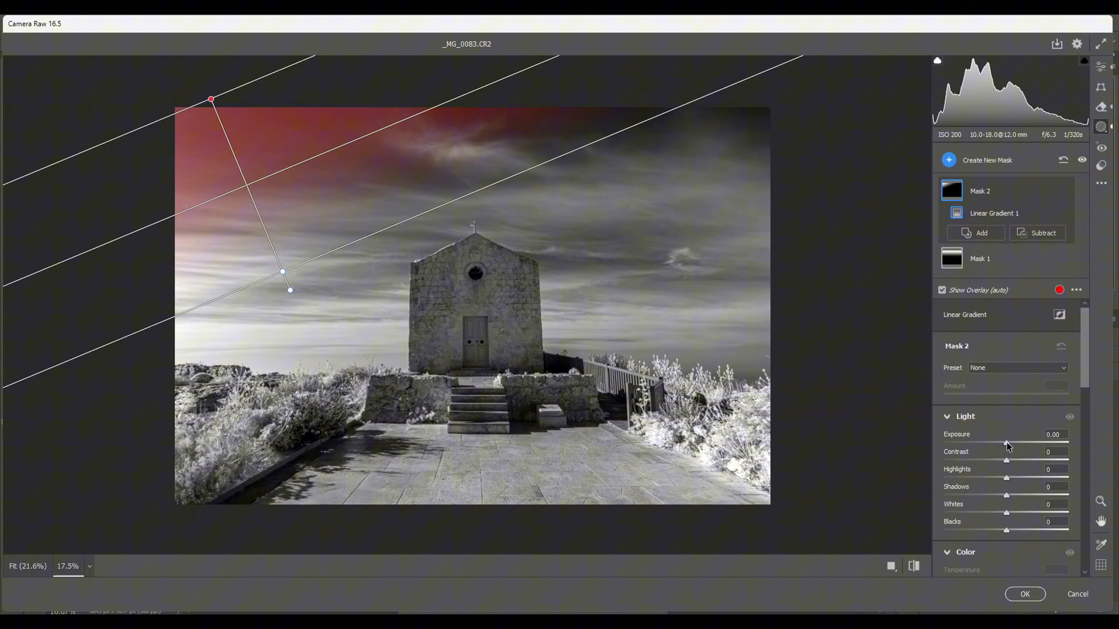
left_click_drag(1007, 446, 980, 447)
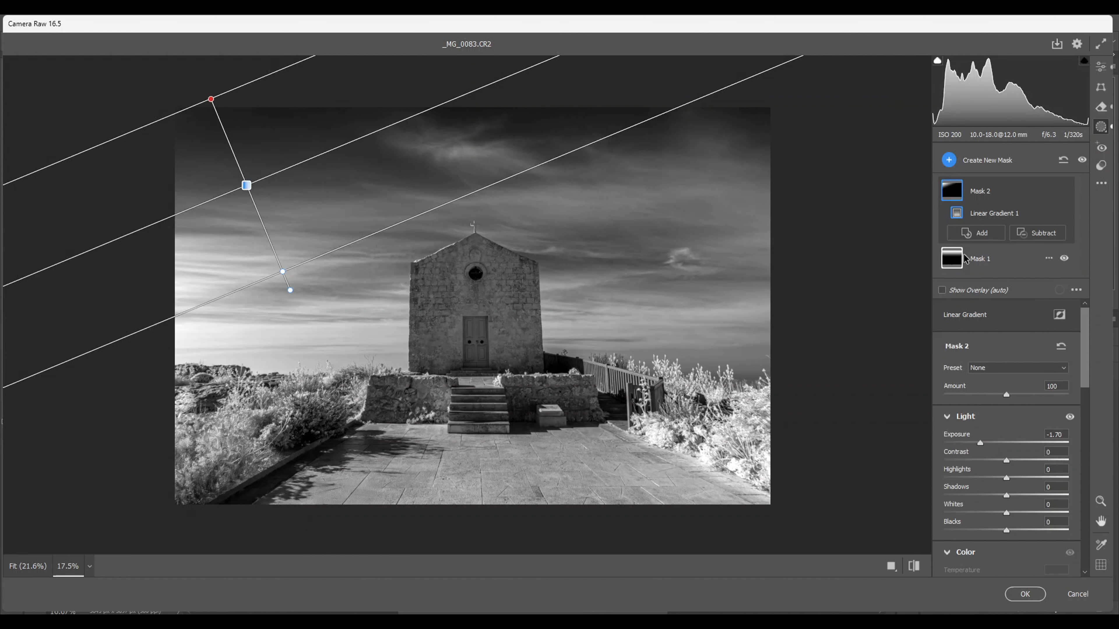
Add a new linear gradient mask rising from the photo's bottom edge to the foot of the steps, with Exposure -2.00
left_click(949, 161)
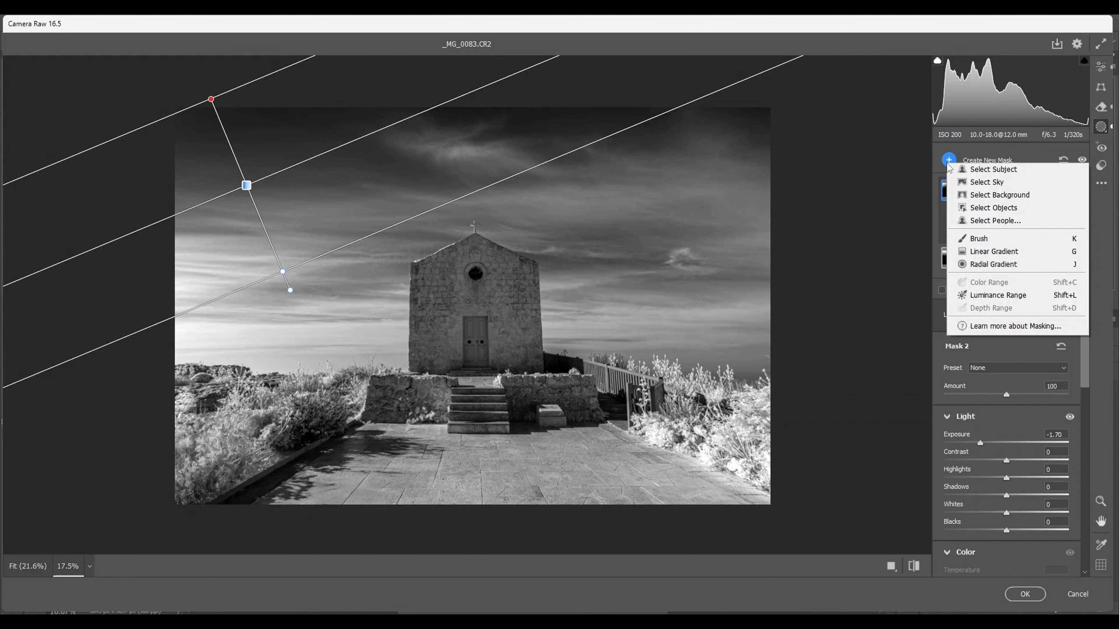
left_click(988, 255)
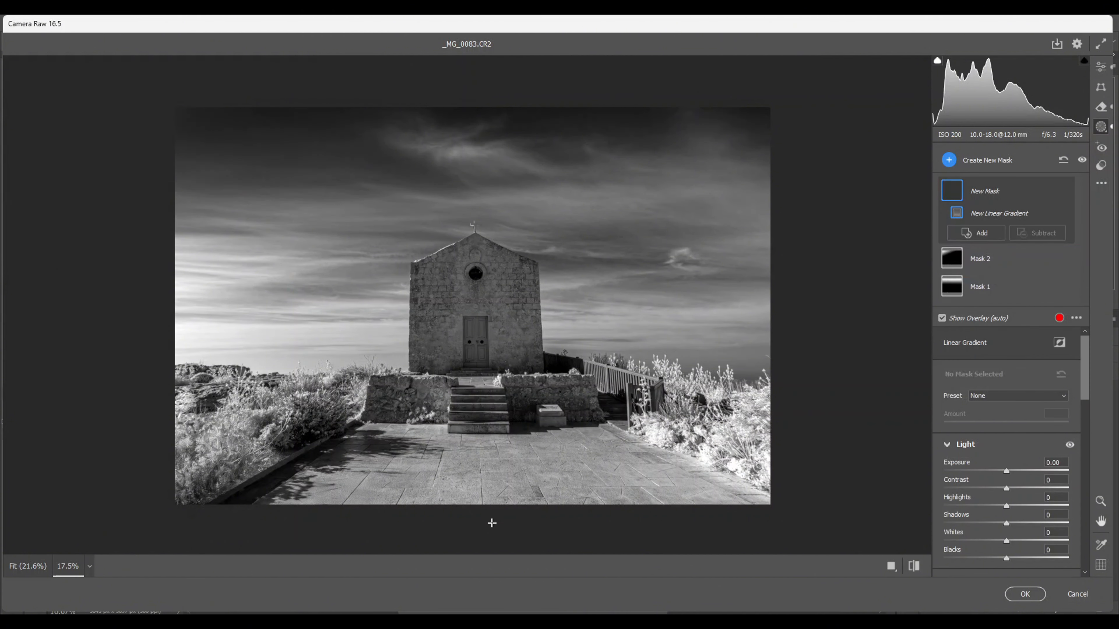
left_click_drag(488, 506, 486, 429)
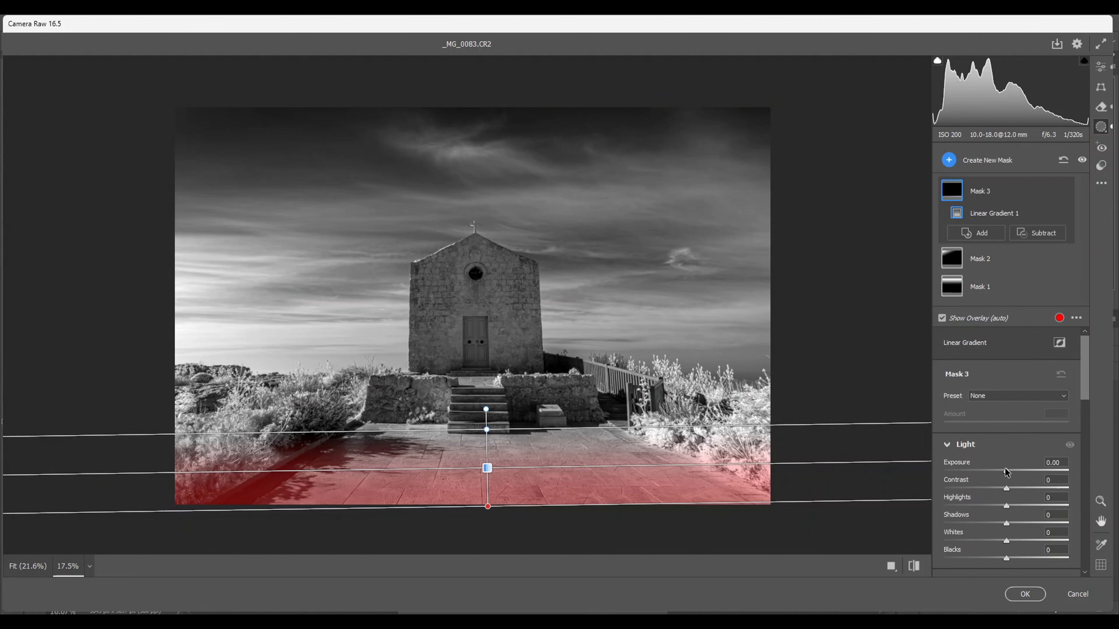
left_click_drag(1006, 471, 974, 472)
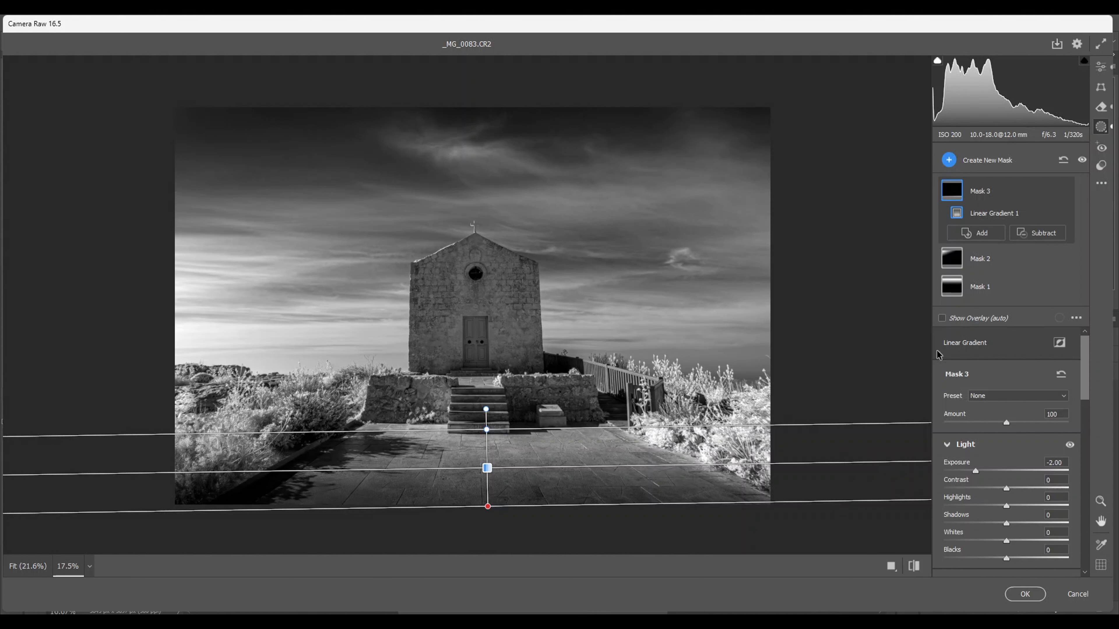
Add a new wide radial gradient mask over the chapel and the sky to its left, with Exposure +0.90
left_click(947, 161)
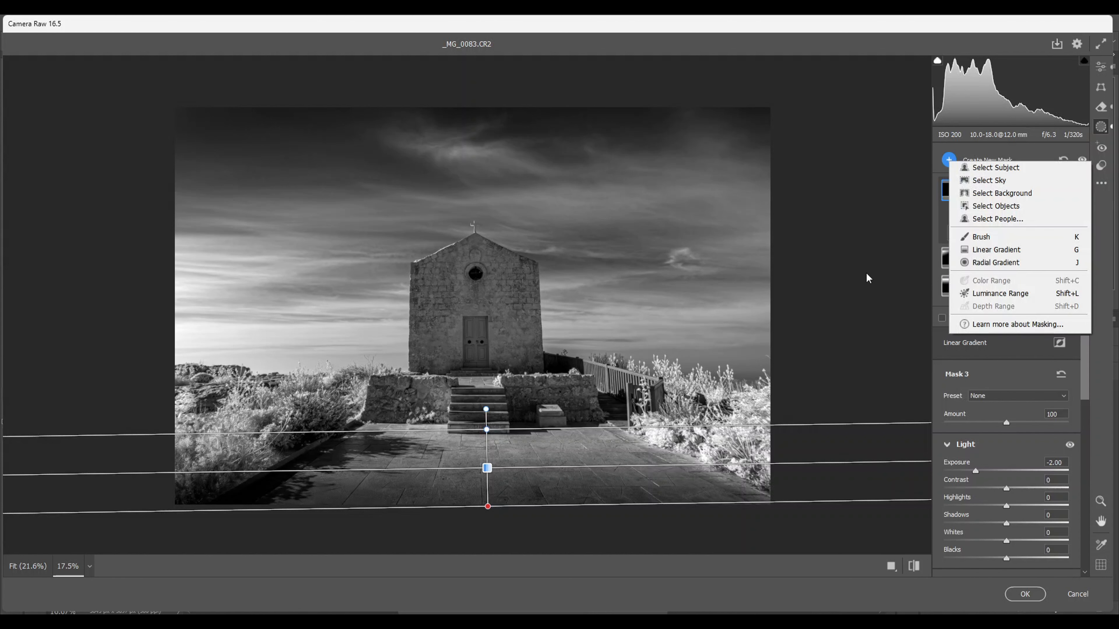
left_click(983, 264)
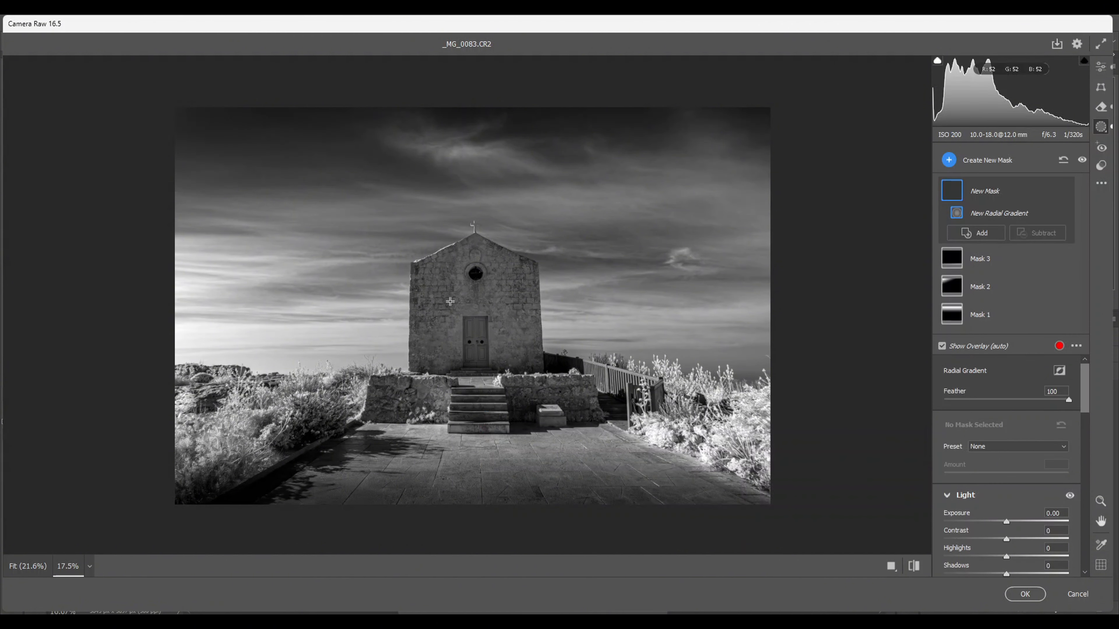
left_click_drag(425, 294, 574, 388)
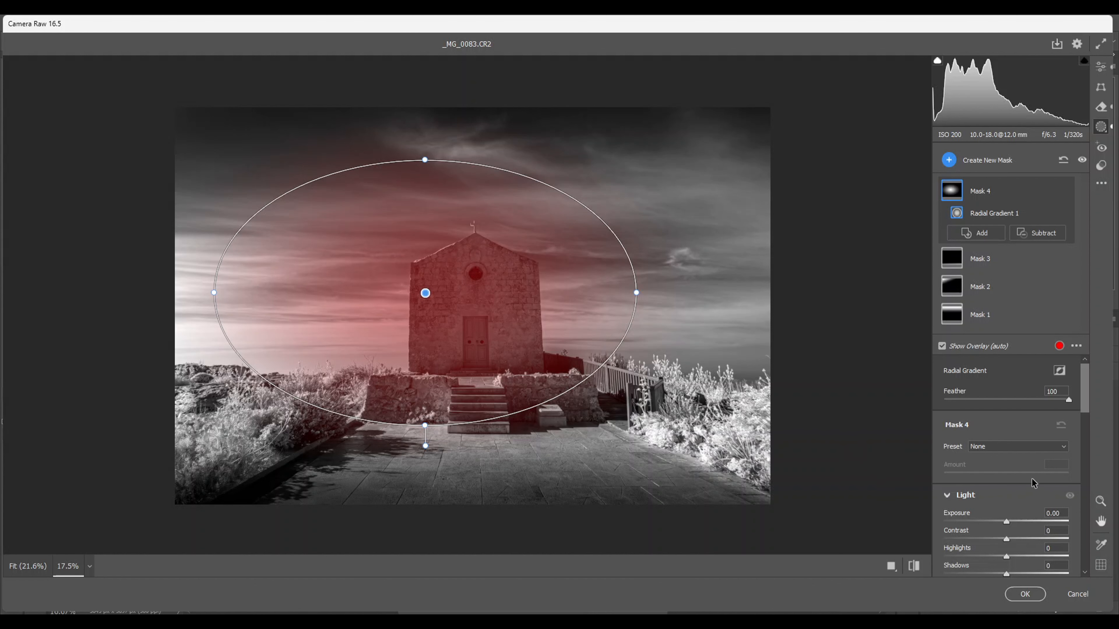
left_click_drag(1004, 522, 1020, 524)
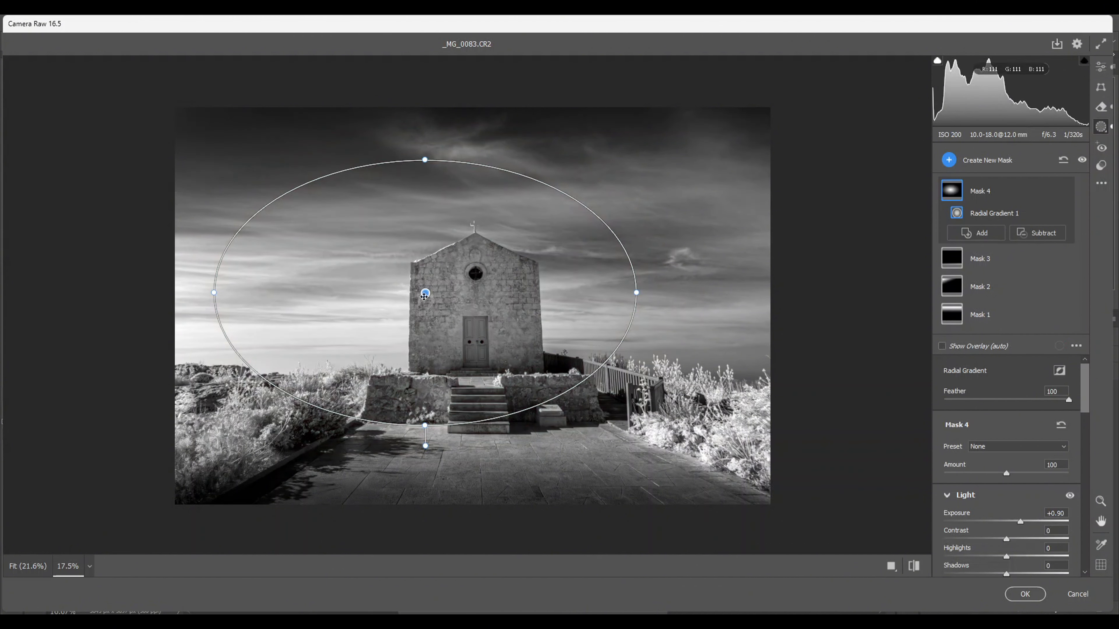
Shift the wide radial gradient toward the bright left side of the sky and tilt it slightly clockwise
left_click_drag(424, 295, 387, 296)
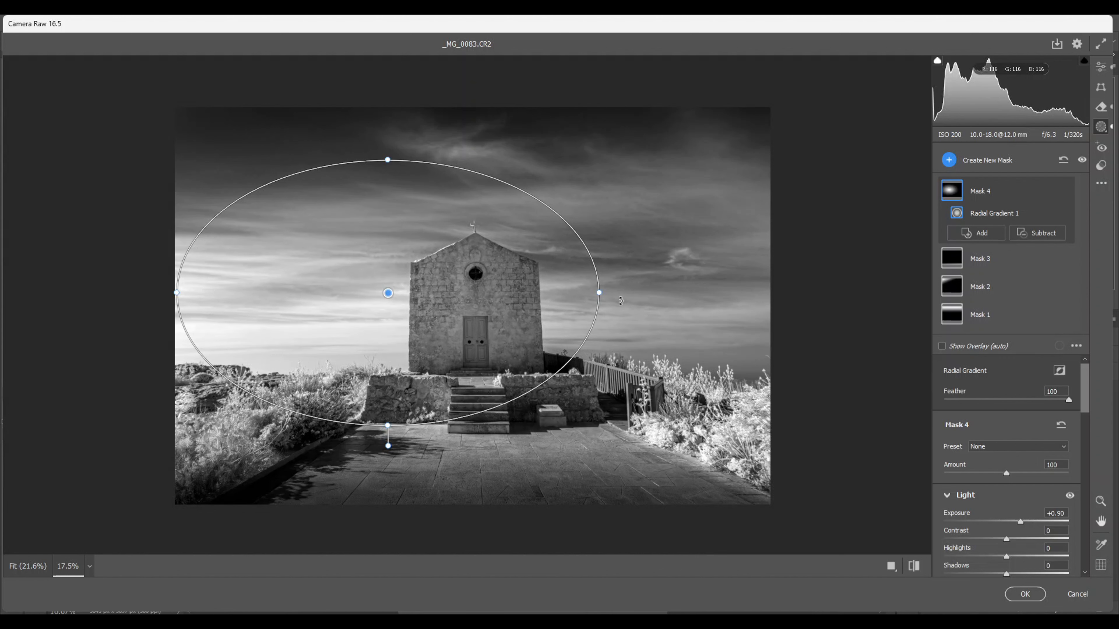
left_click_drag(621, 301, 613, 329)
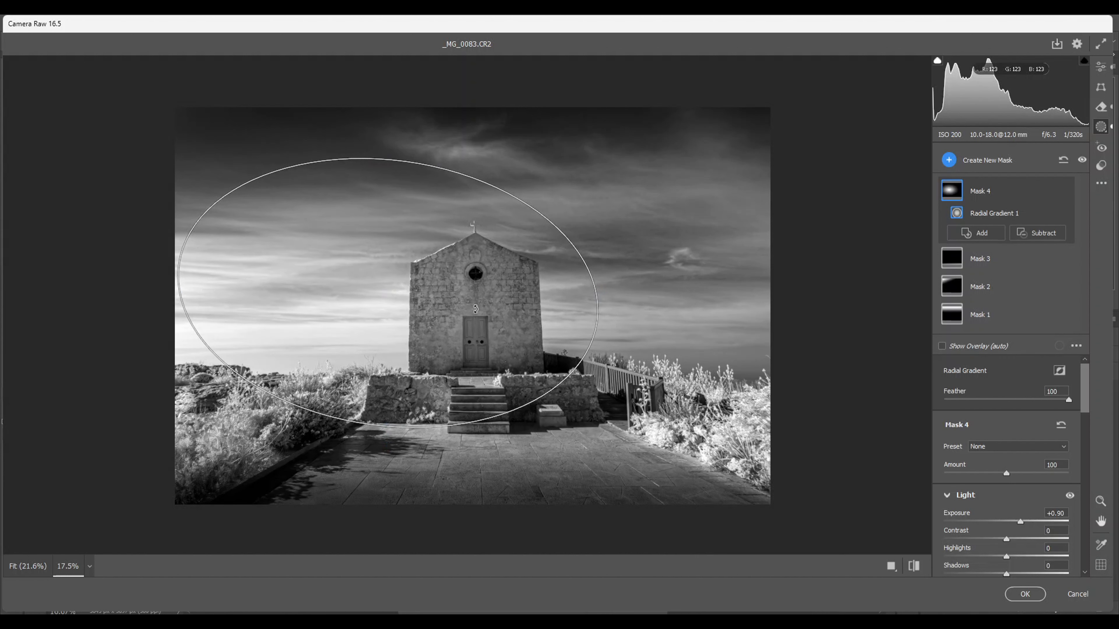
left_click_drag(386, 295, 330, 279)
Add a new small upright radial gradient mask over the chapel door and raise its Exposure slightly
left_click(948, 160)
left_click(986, 289)
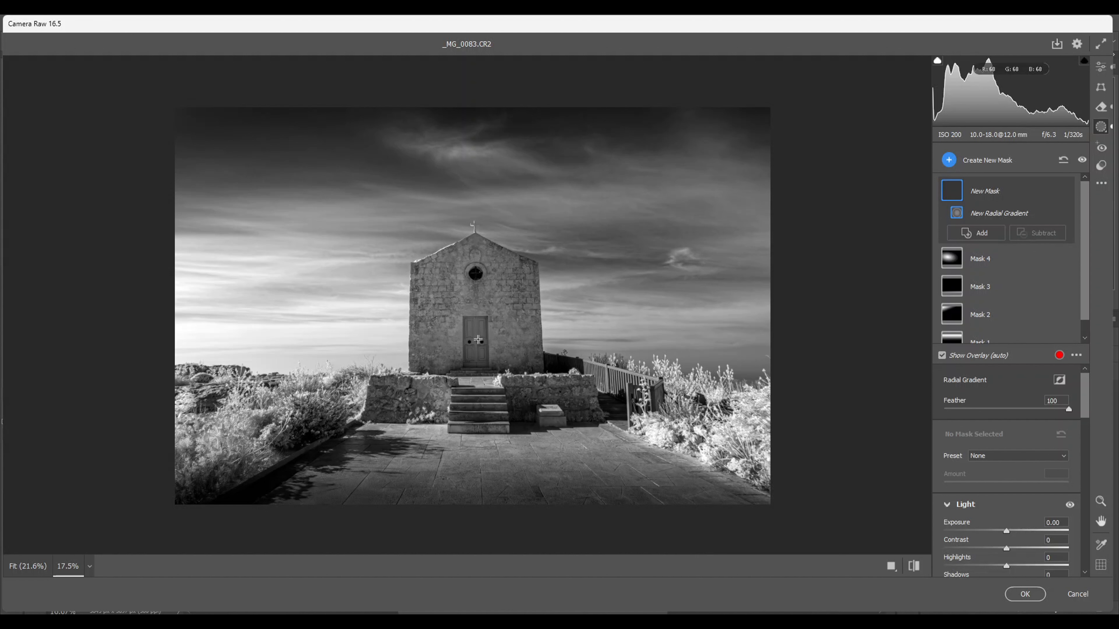
left_click_drag(476, 339, 487, 360)
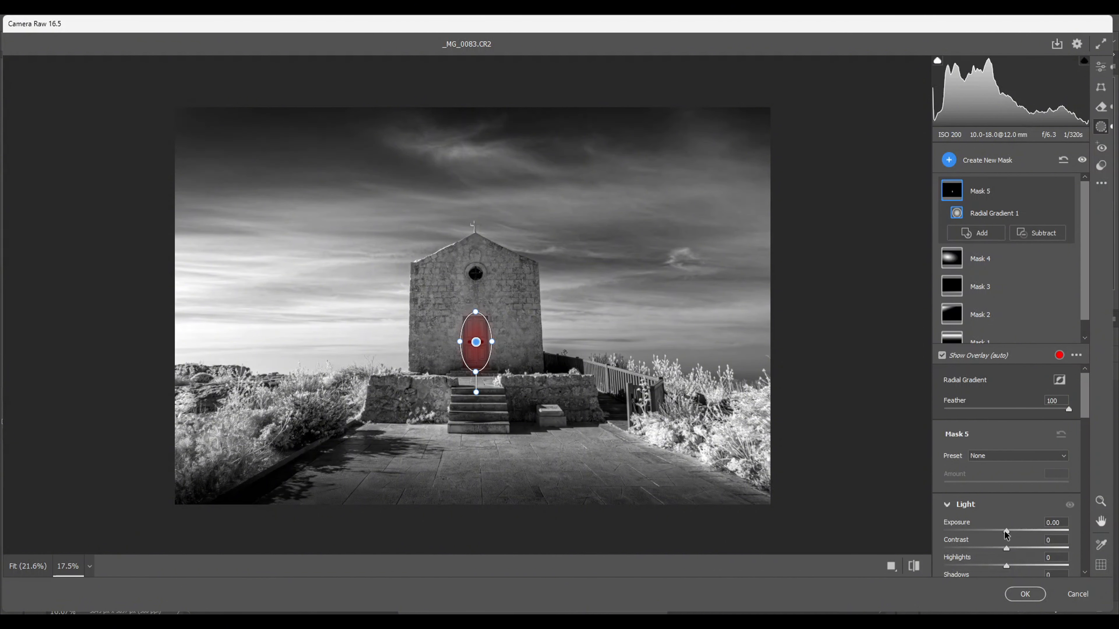
left_click_drag(1005, 532, 1008, 534)
Add a flat radial gradient mask on the paving before the steps, set Exposure to +0.55 and enlarge the ellipse slightly
key("shift+j")
left_click_drag(476, 446, 578, 462)
left_click_drag(479, 450, 489, 450)
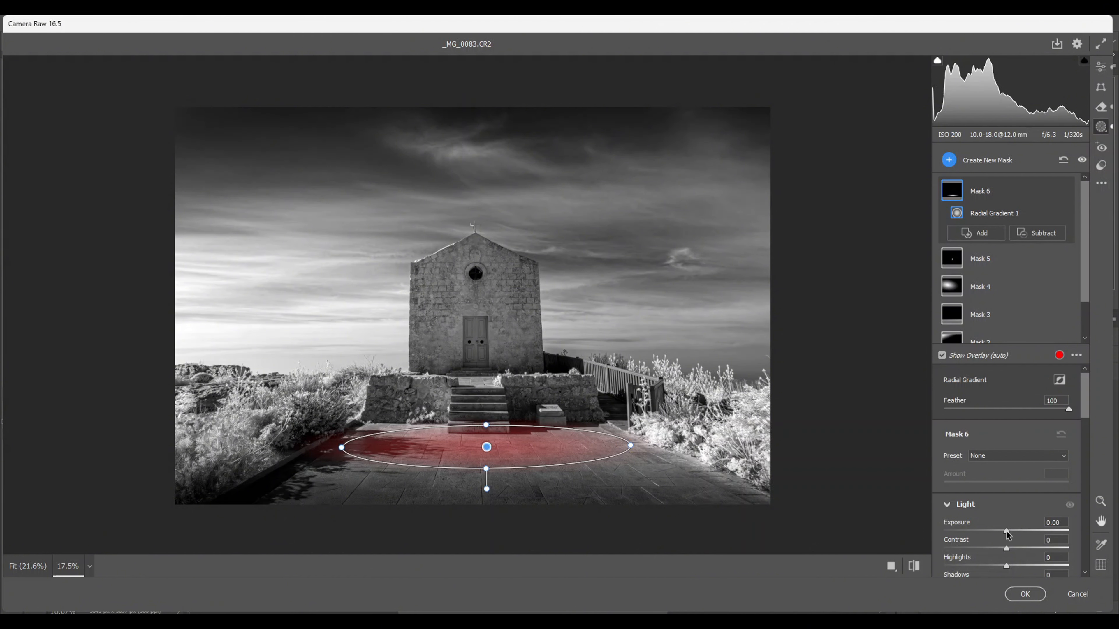
left_click_drag(1007, 534, 1016, 535)
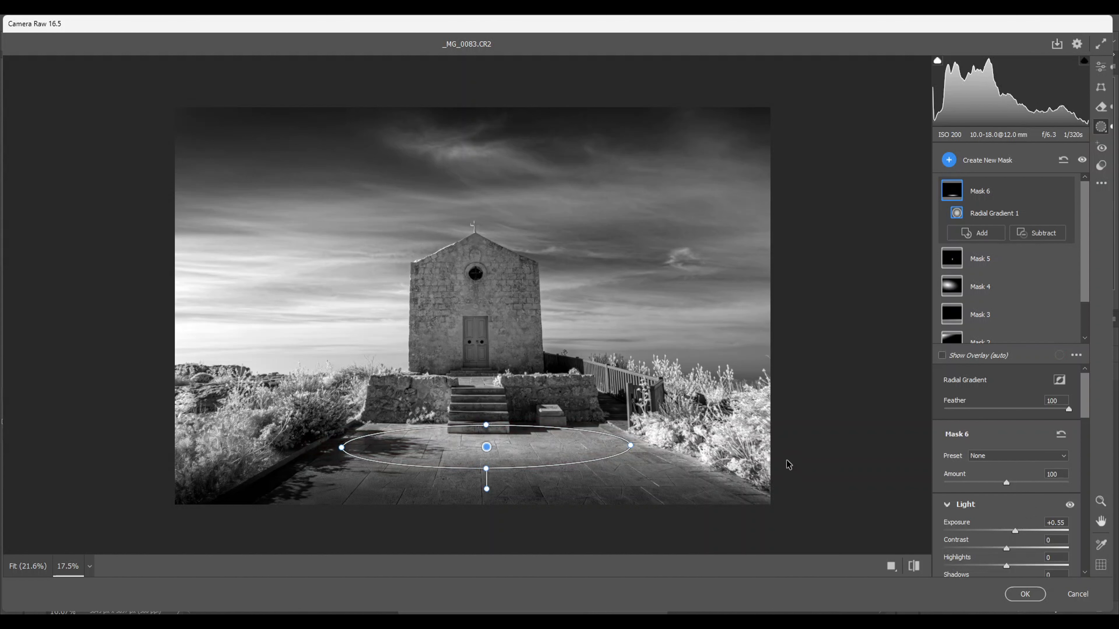
left_click_drag(486, 467, 487, 475)
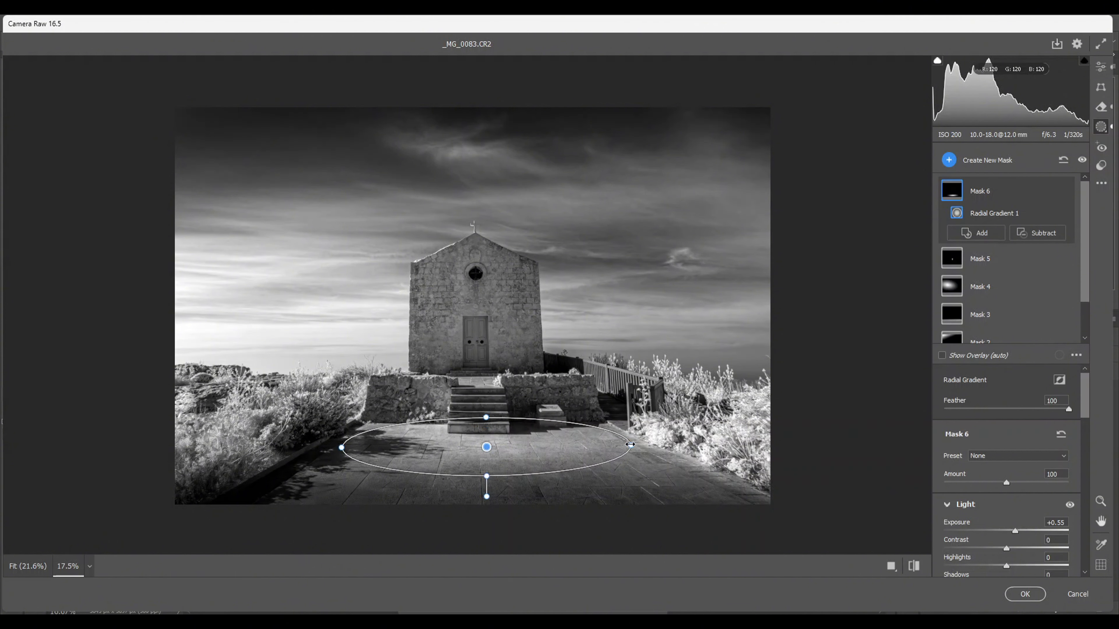
left_click_drag(632, 445, 637, 444)
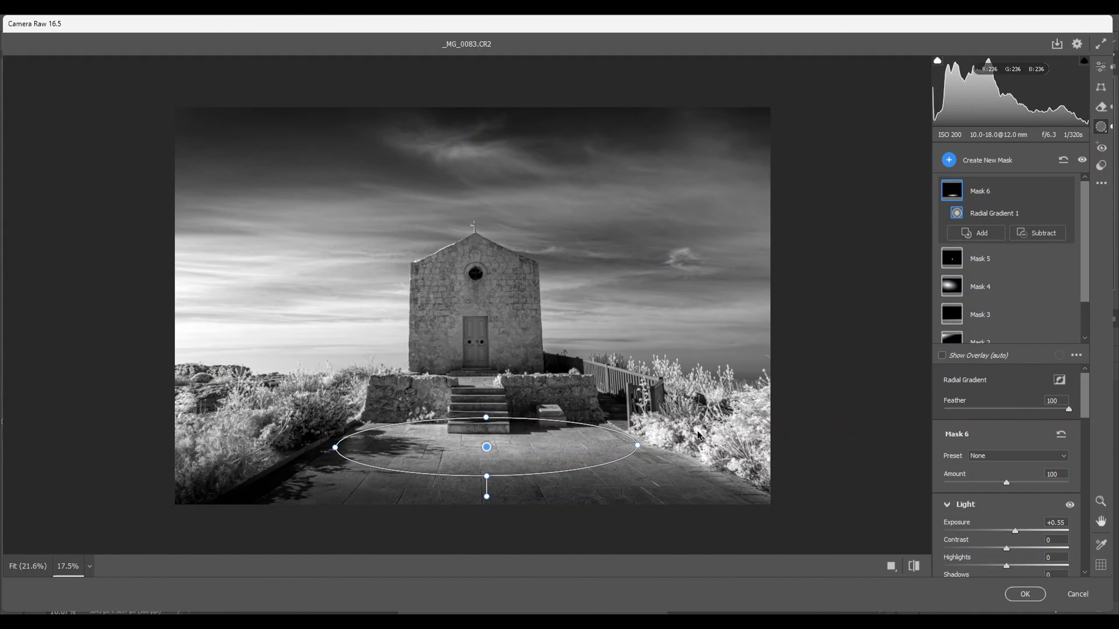
Add a new large radial gradient mask centred on the chapel door and stretch it to nearly fill the photo
left_click(949, 159)
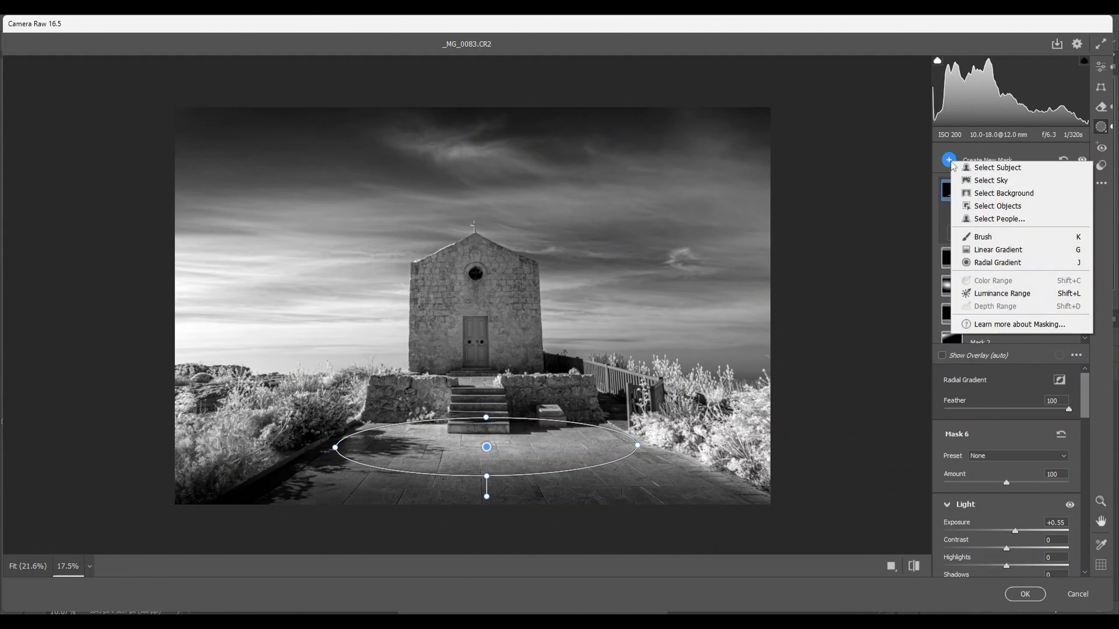
left_click(989, 265)
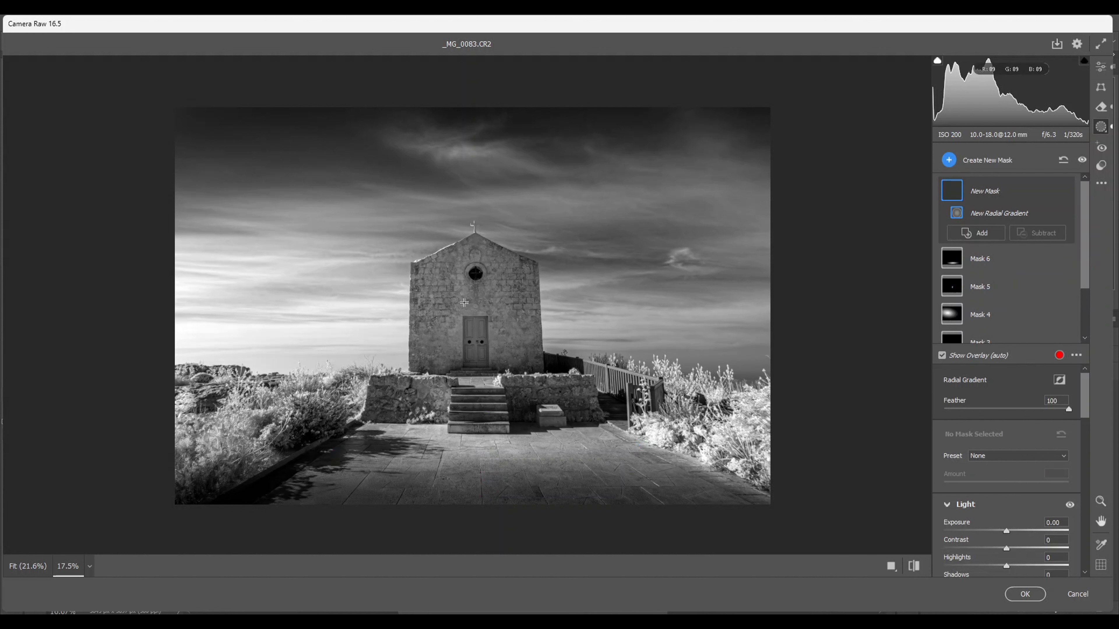
left_click_drag(463, 302, 642, 430)
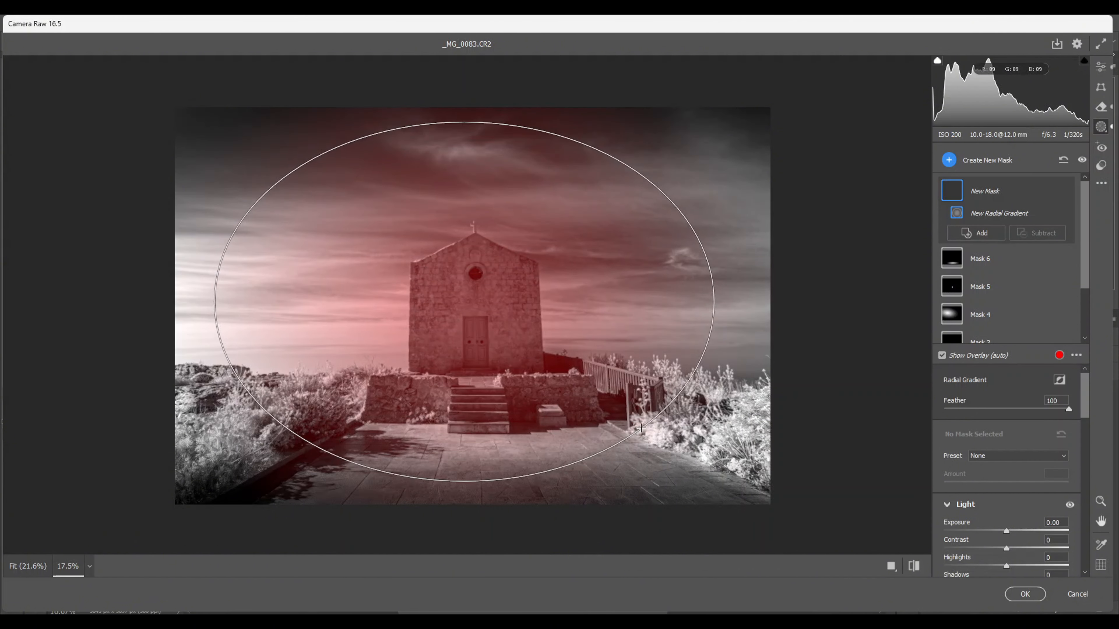
left_click_drag(464, 304, 481, 309)
left_click_drag(727, 307, 751, 306)
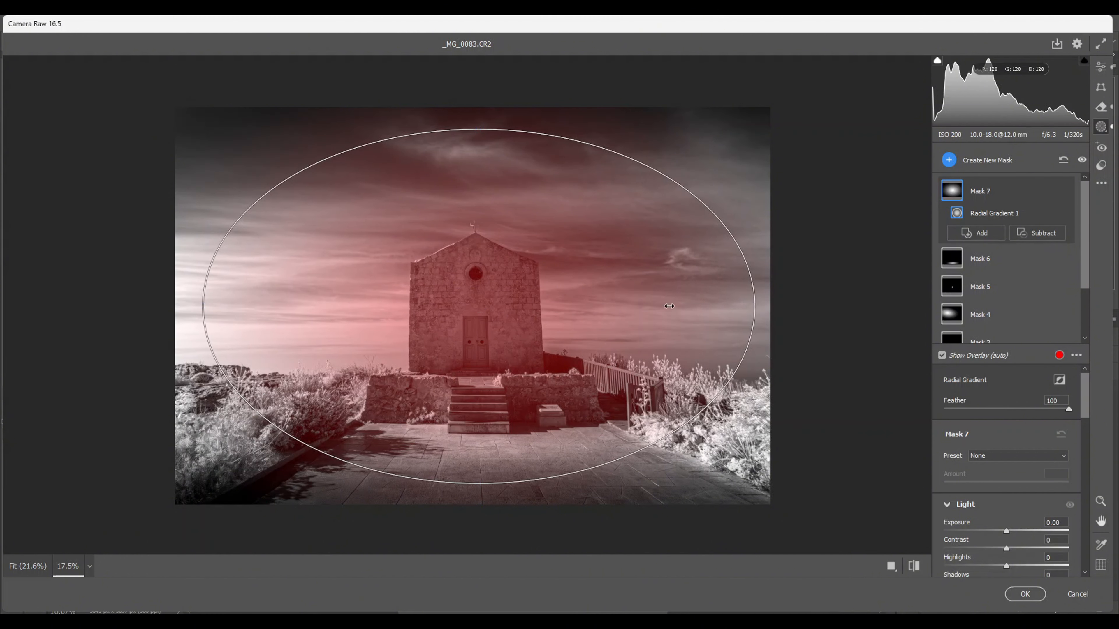
left_click_drag(480, 307, 475, 310)
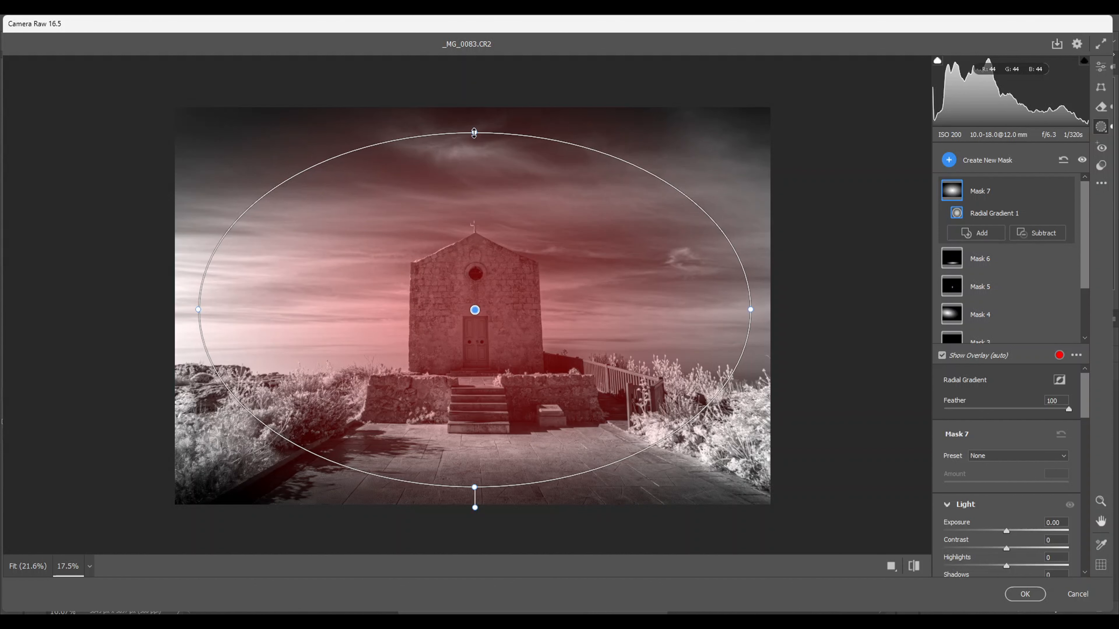
left_click_drag(474, 133, 474, 123)
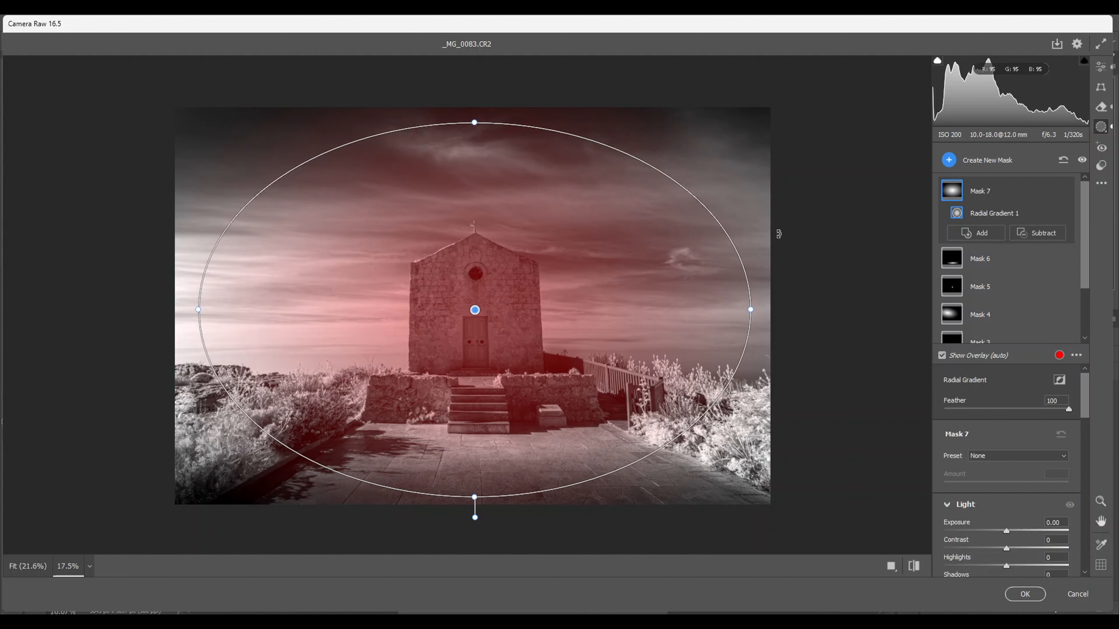
left_click_drag(749, 311, 762, 310)
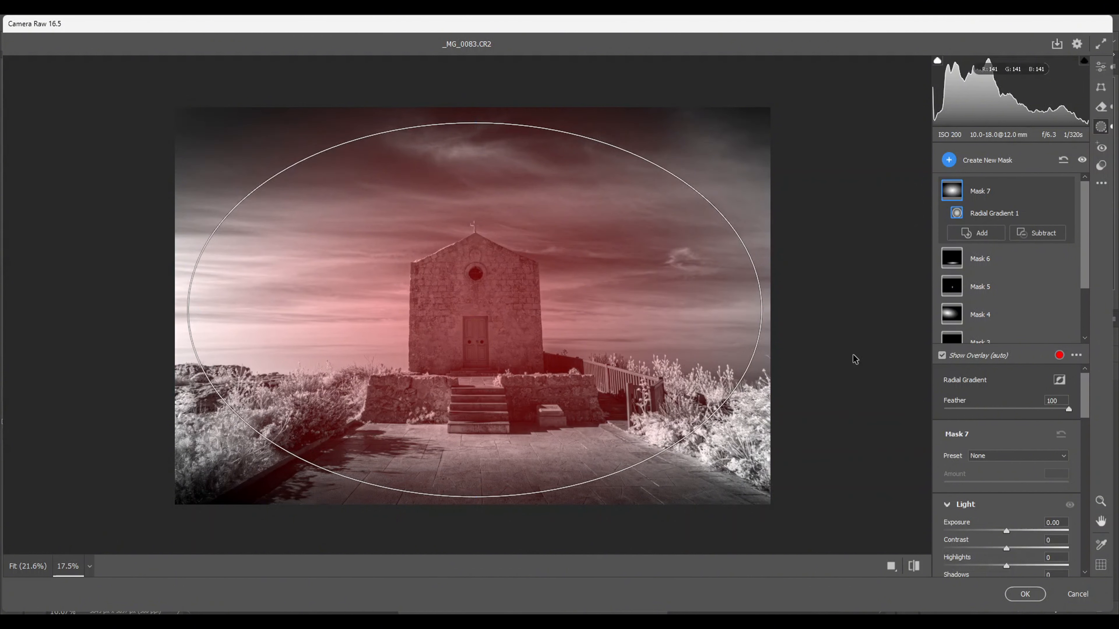
Invert the large radial gradient to affect the photo's edges, set its Exposure to -0.35 and return to the global edit settings
left_click(1059, 380)
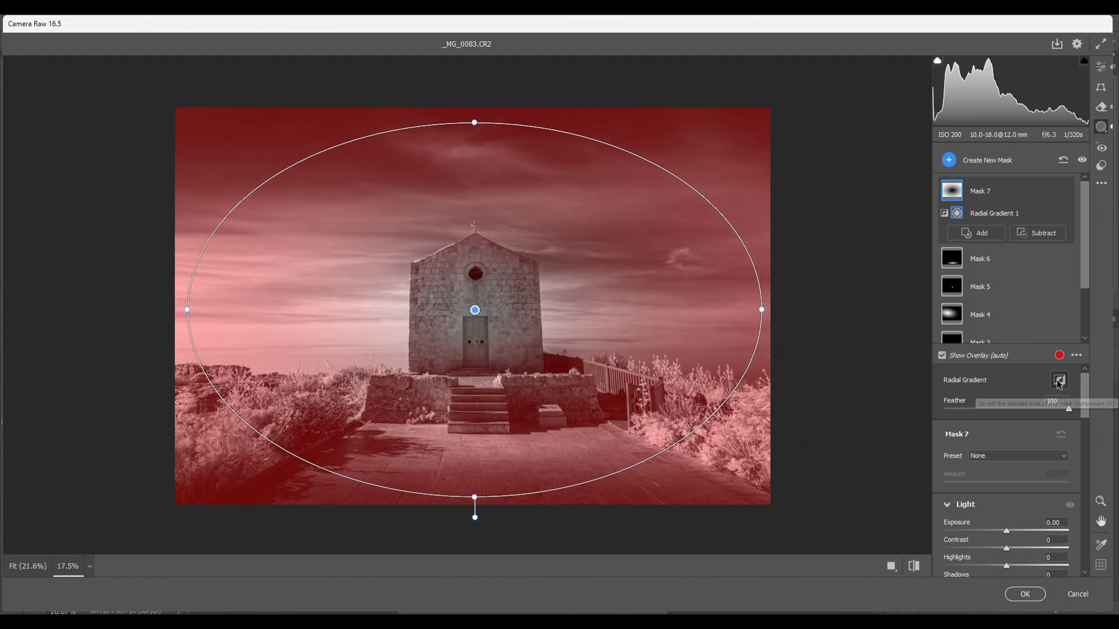
left_click(1007, 532)
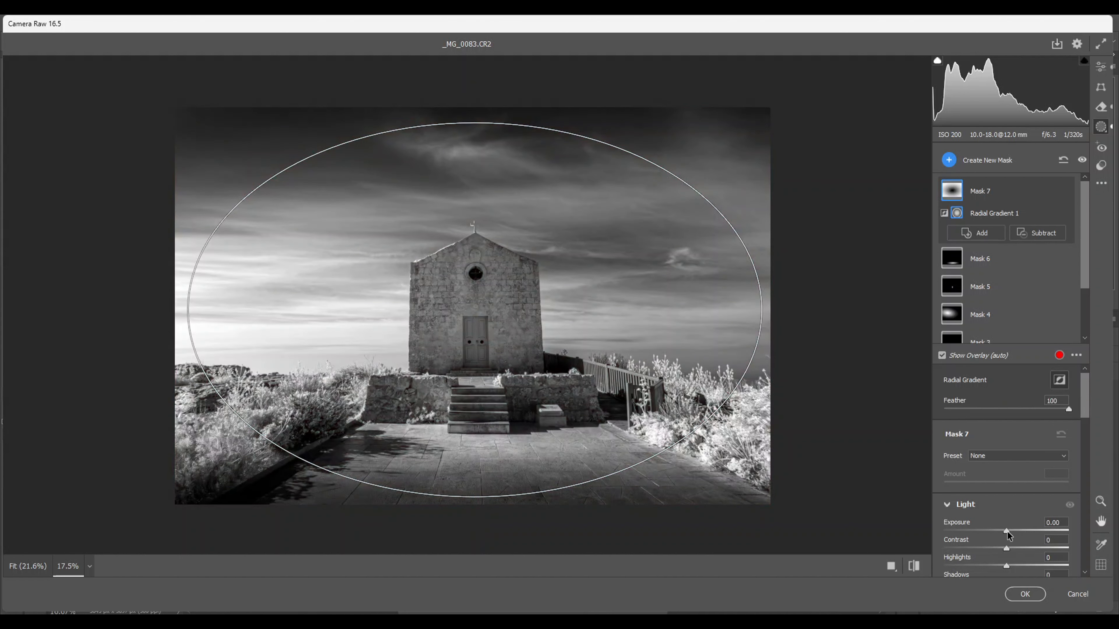
left_click_drag(1009, 534, 1000, 531)
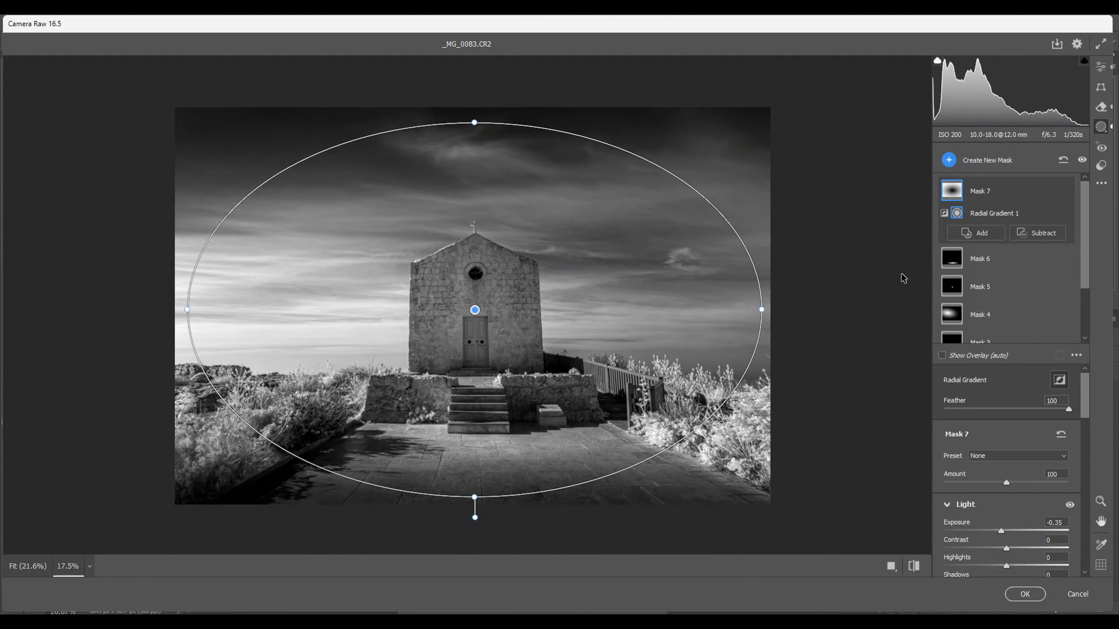
left_click(1100, 70)
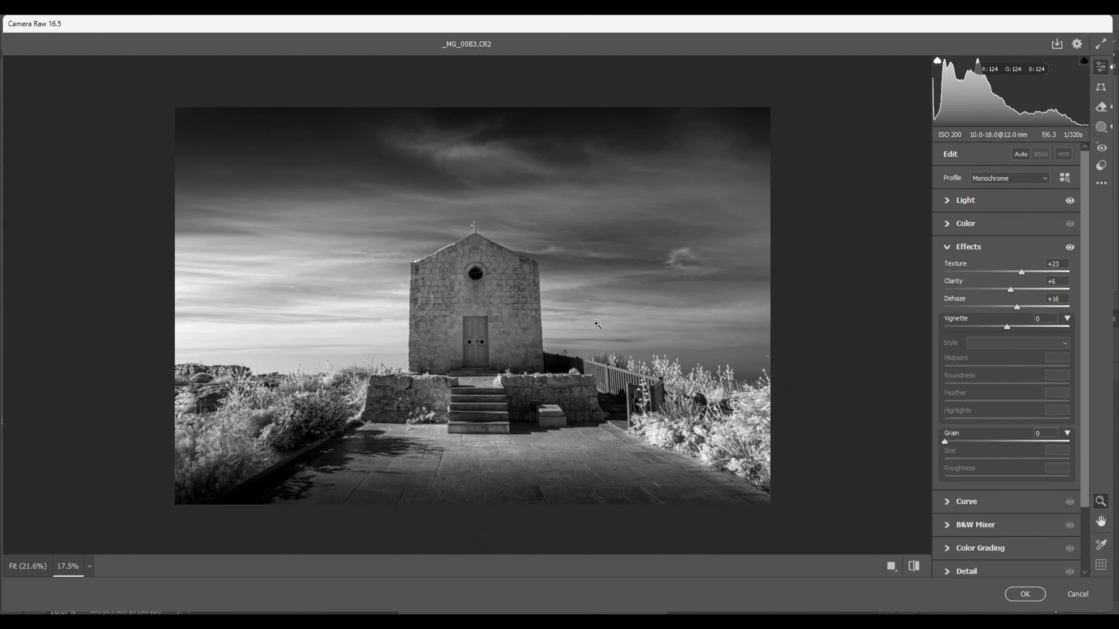
In the Detail settings, set Sharpening to 35, its Radius to 0.5 and its Detail to 86
mouse_move(494, 317)
left_mouse_down()
mouse_move(454, 323)
mouse_move(488, 326)
left_mouse_up()
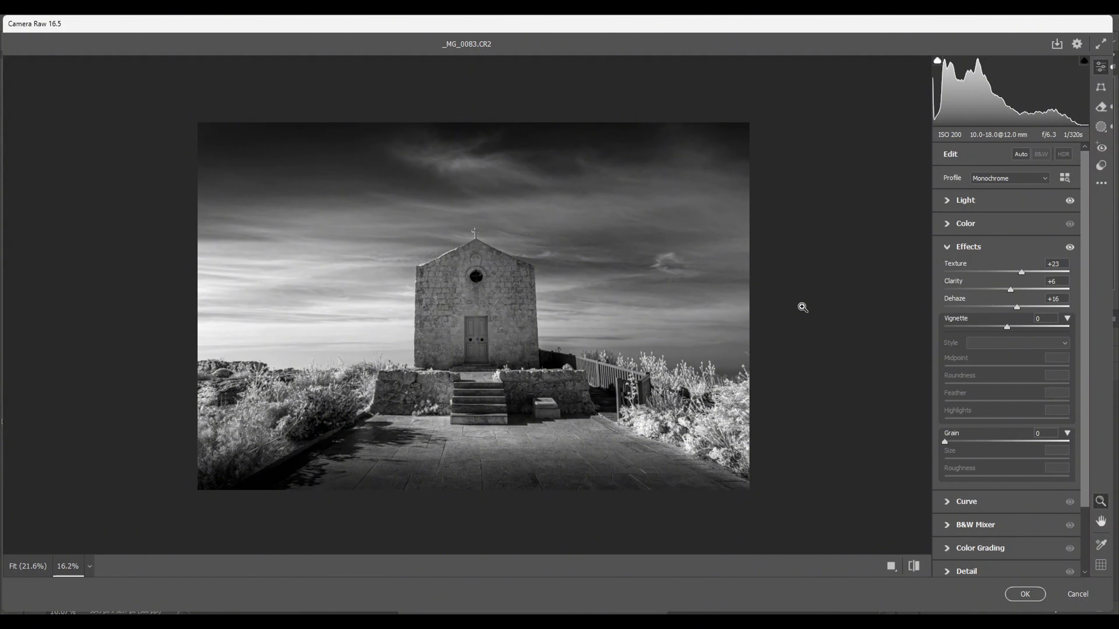
scroll(982, 399, "down", 2)
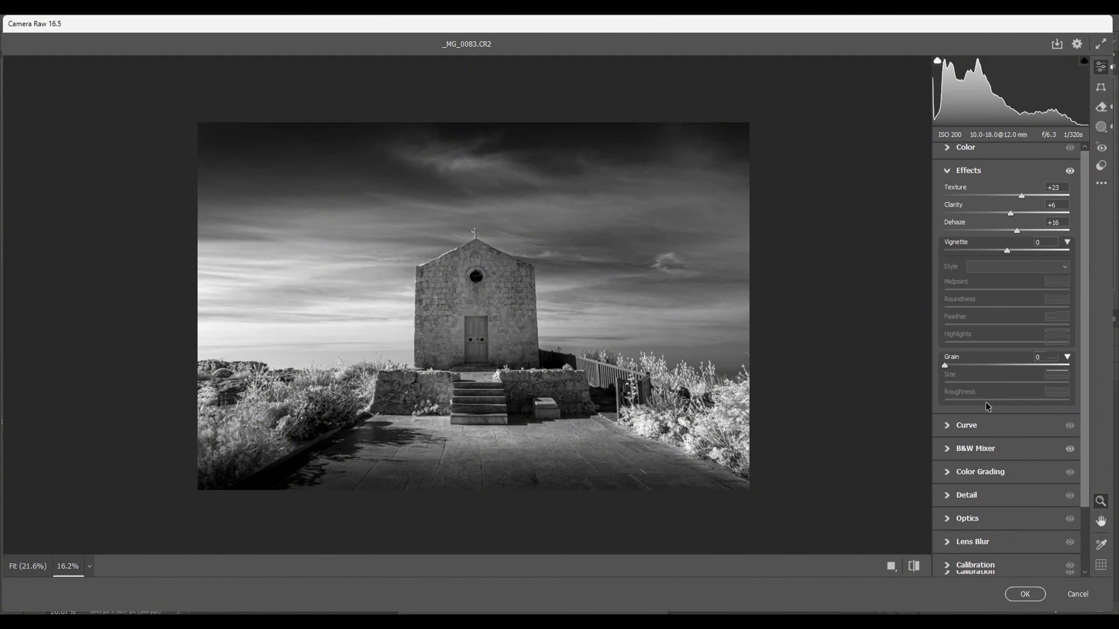
left_click(948, 495)
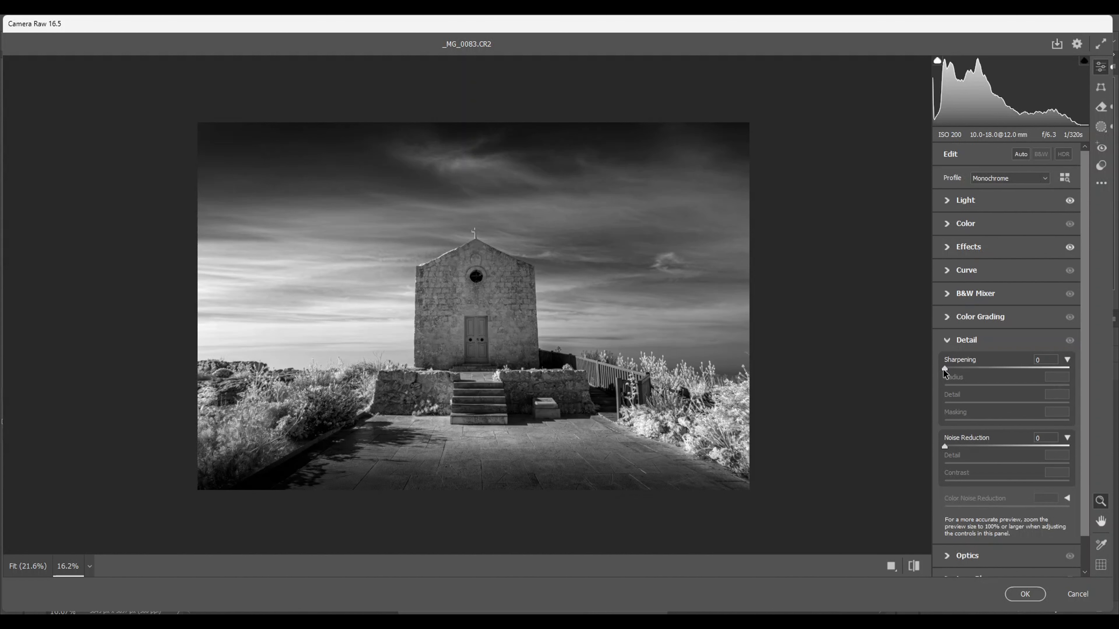
left_click_drag(944, 370, 973, 374)
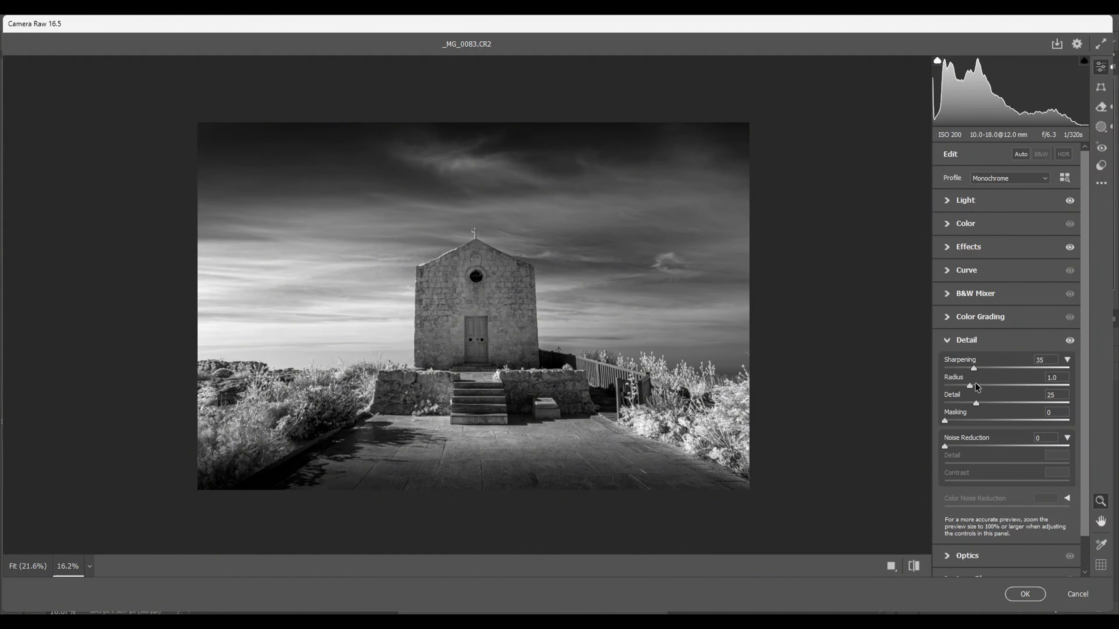
left_click_drag(969, 385, 935, 390)
Set the sharpening Masking to 65 using the black-and-white mask preview, and raise Sharpening to 40
left_click(944, 421, "alt")
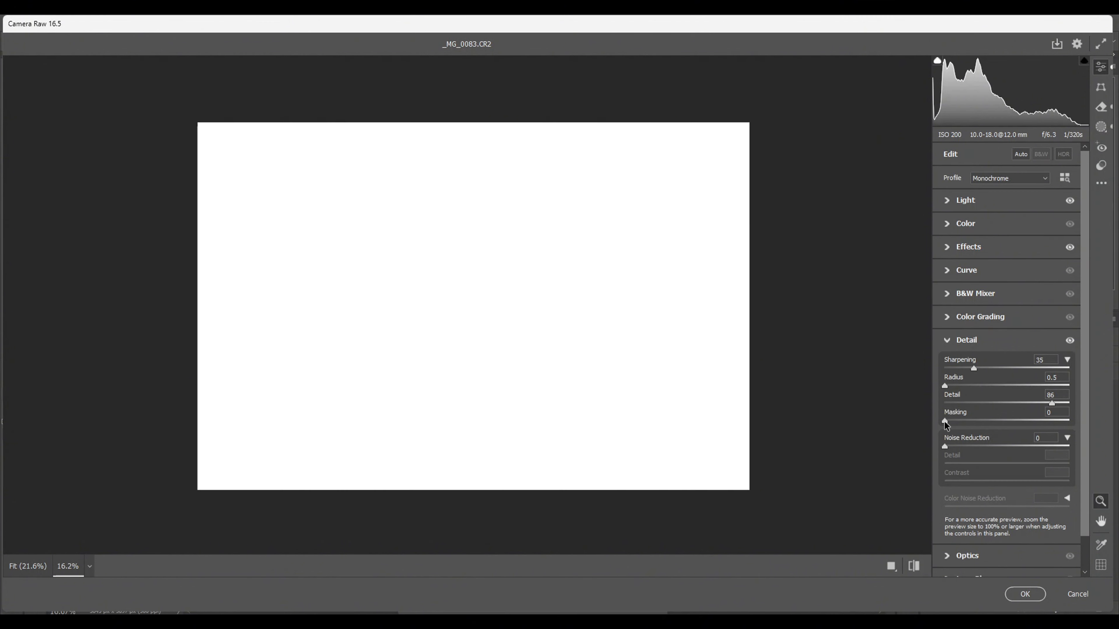
left_click_drag(943, 420, 1010, 420)
left_click_drag(1015, 423, 1020, 423)
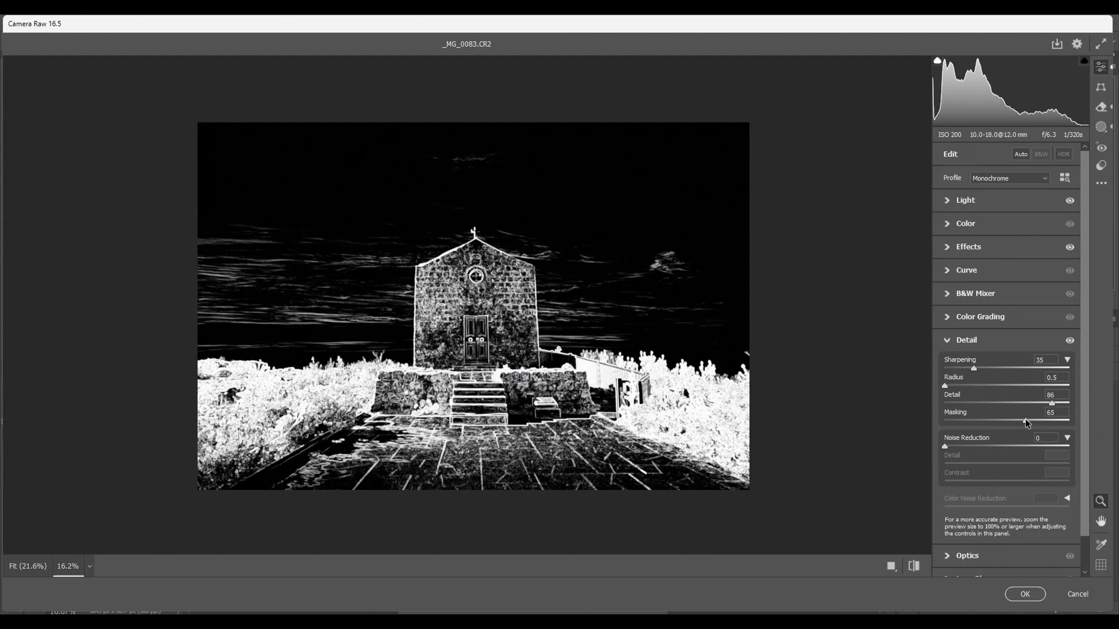
left_click_drag(1026, 422, 1026, 422)
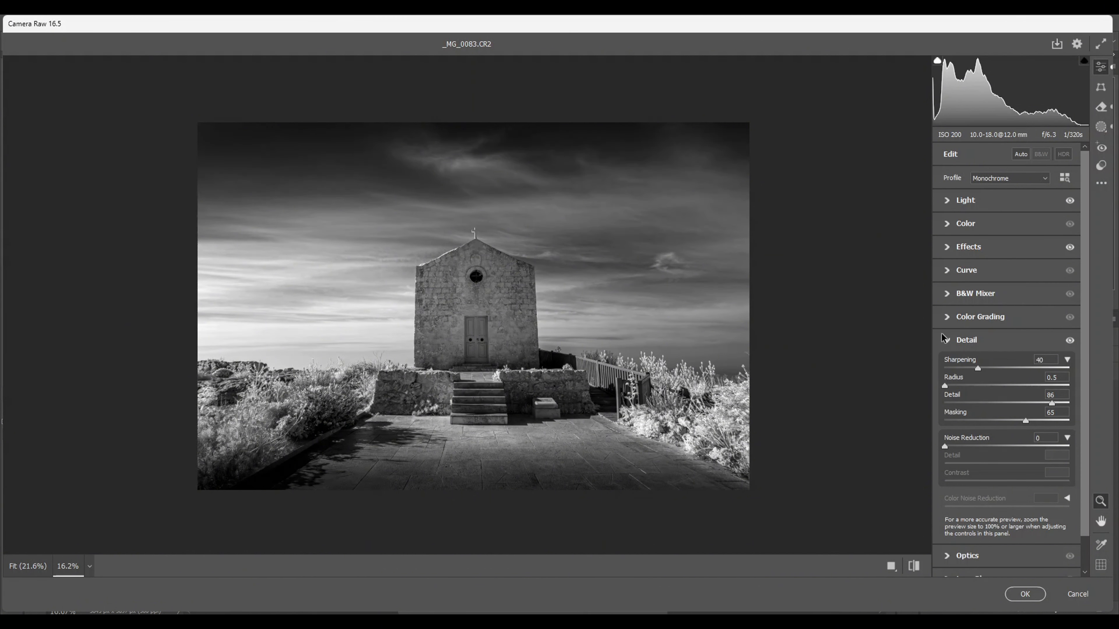
Check the clipped shadows with the Blacks clipping preview and raise Blacks to -26
mouse_move(933, 66)
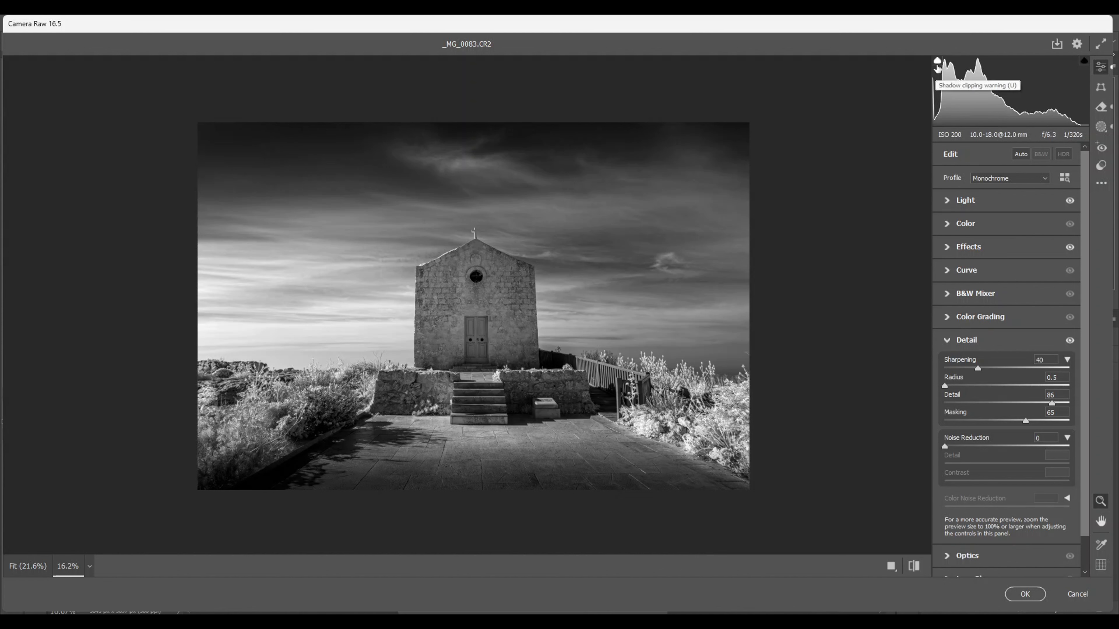
left_click(947, 201)
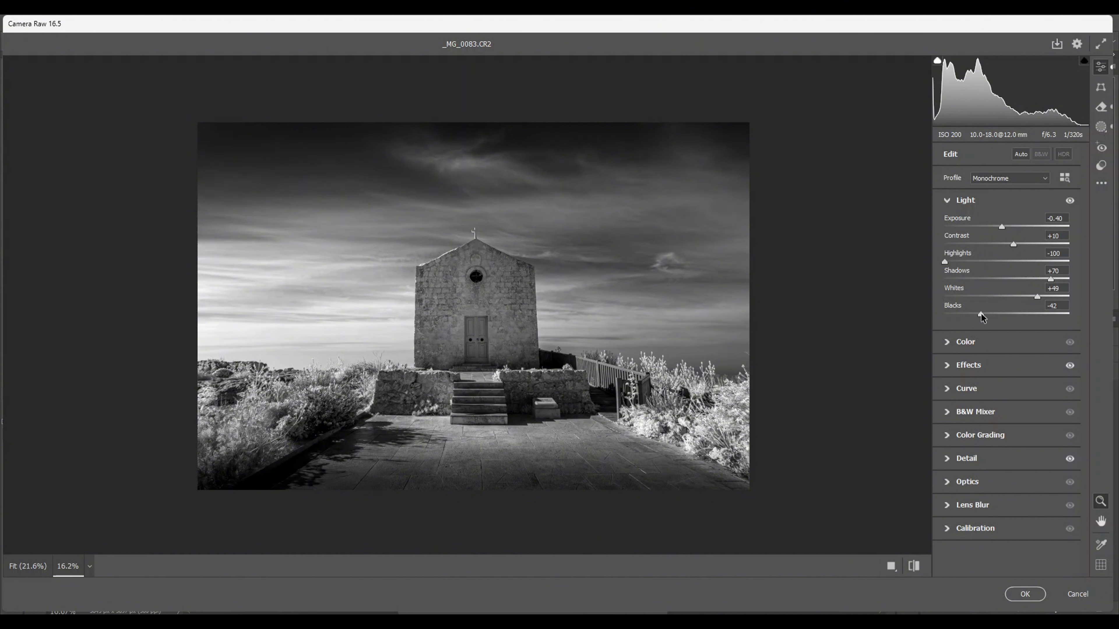
left_click(980, 312, "alt")
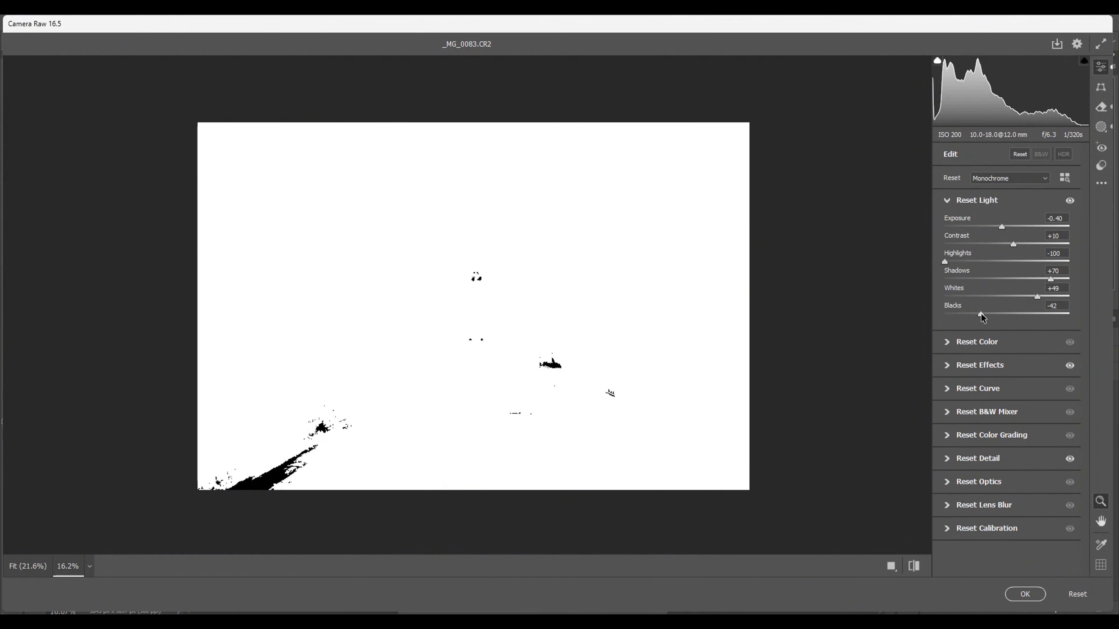
left_click(981, 313, "alt")
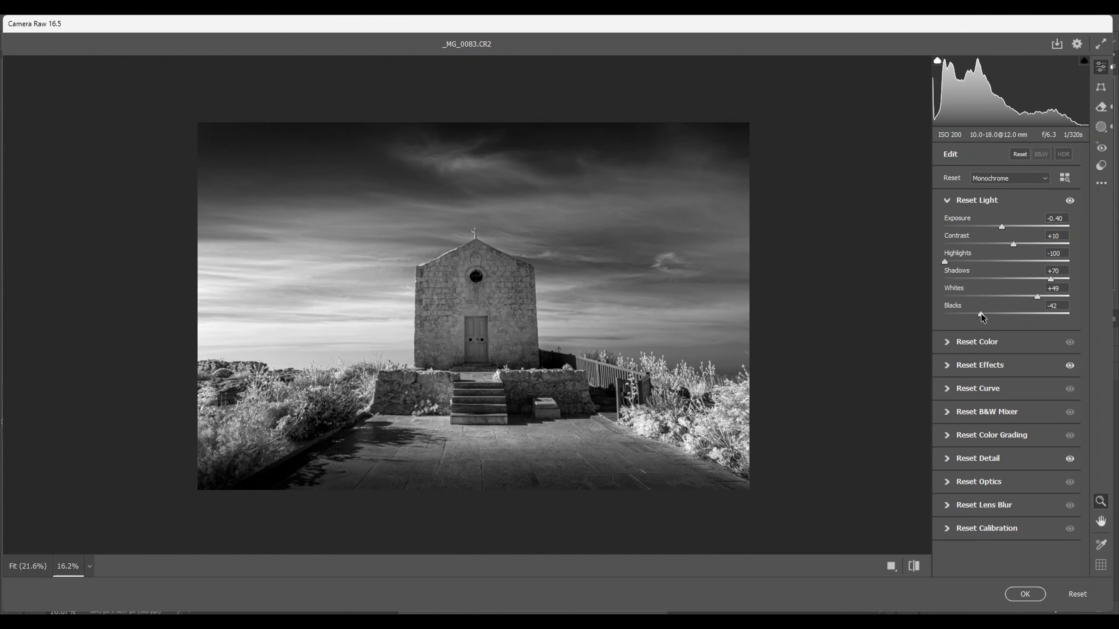
left_click_drag(980, 313, 991, 313)
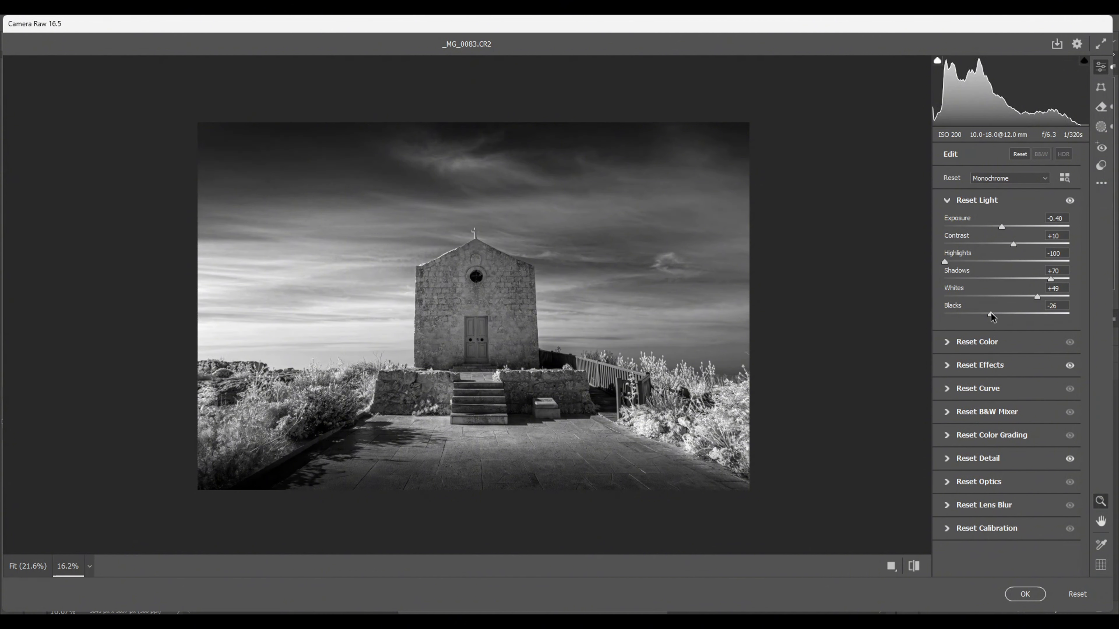
key("alt")
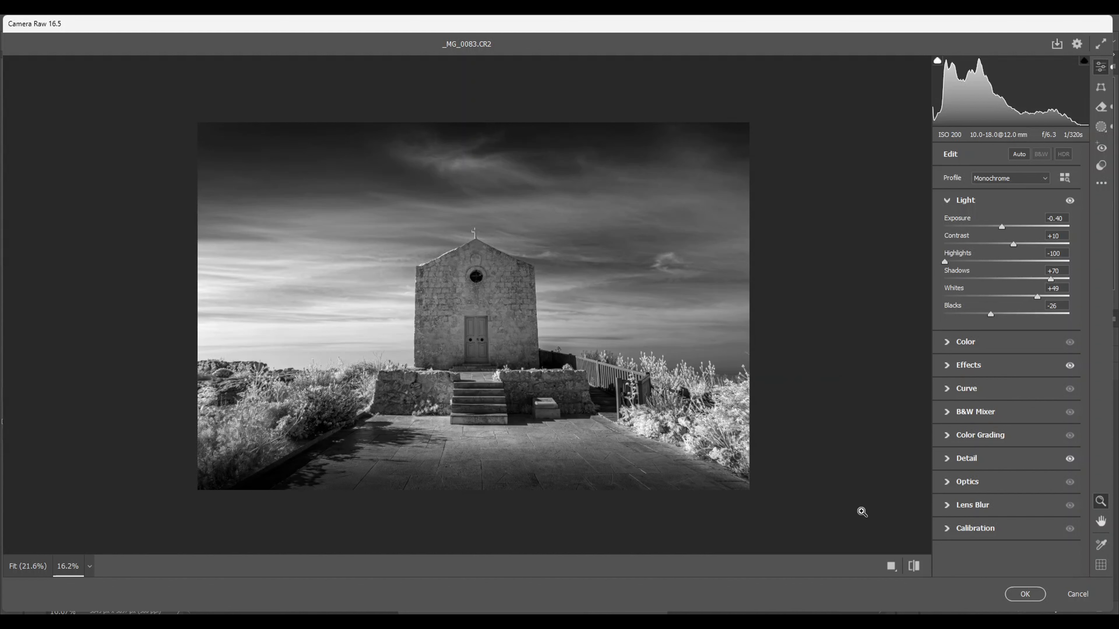
Apply the Camera Raw edits and add a Curves adjustment layer with the Linear Contrast (RGB) preset
left_click(1021, 597)
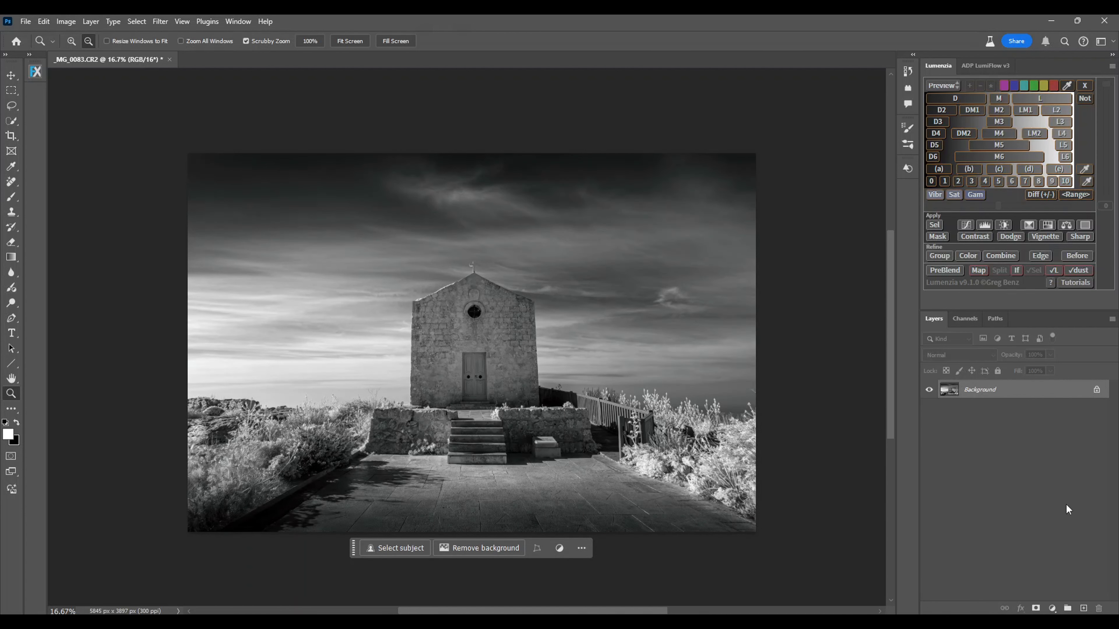
left_click(1052, 608)
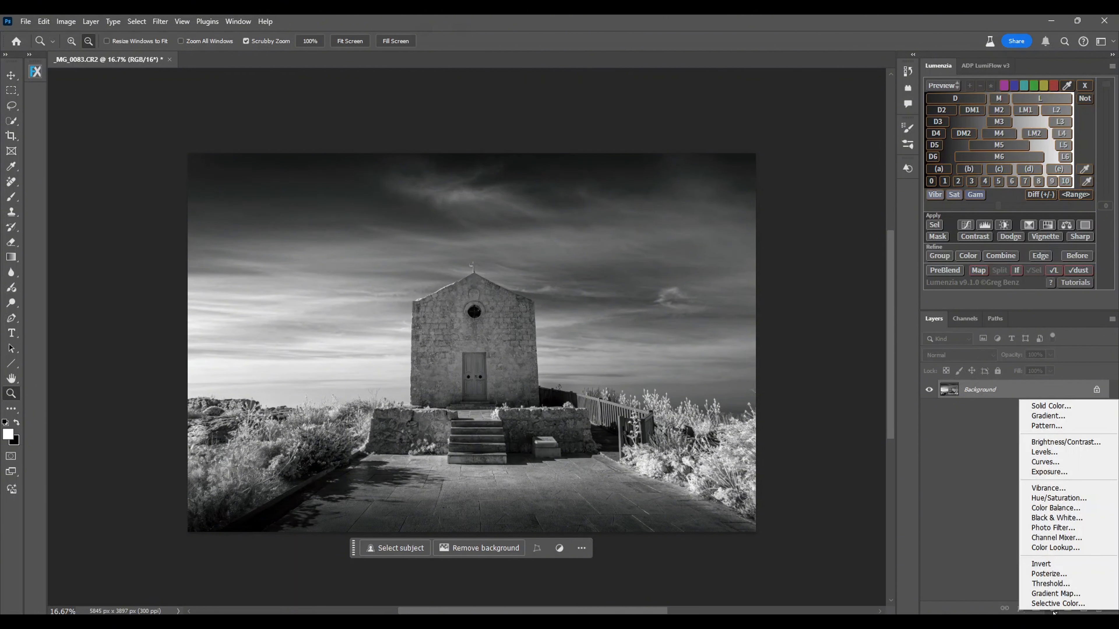
left_click(1042, 462)
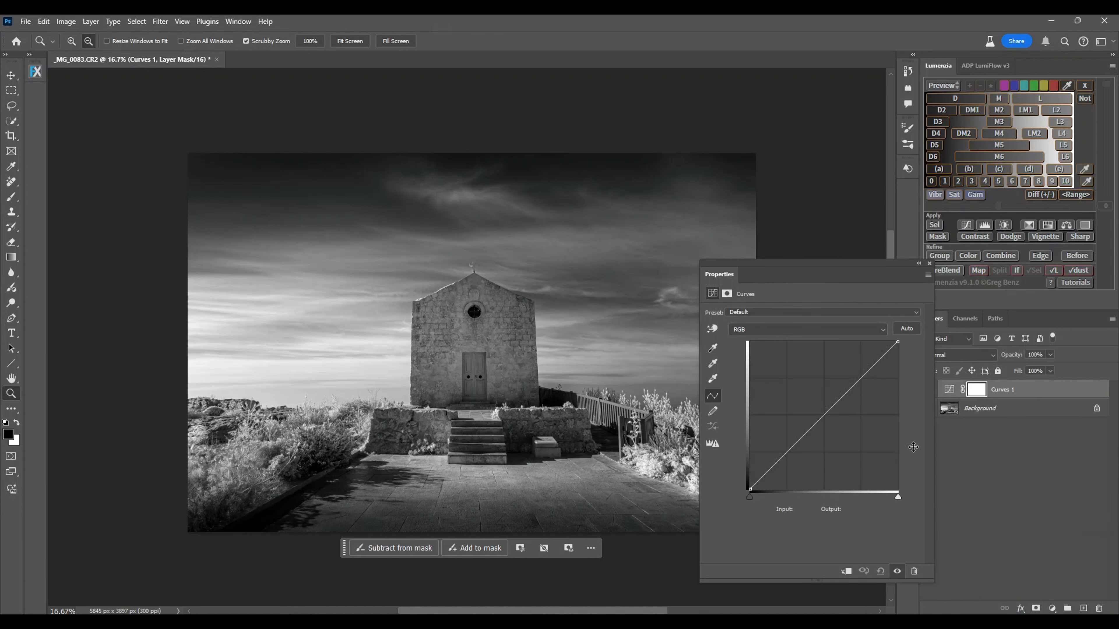
left_click(916, 314)
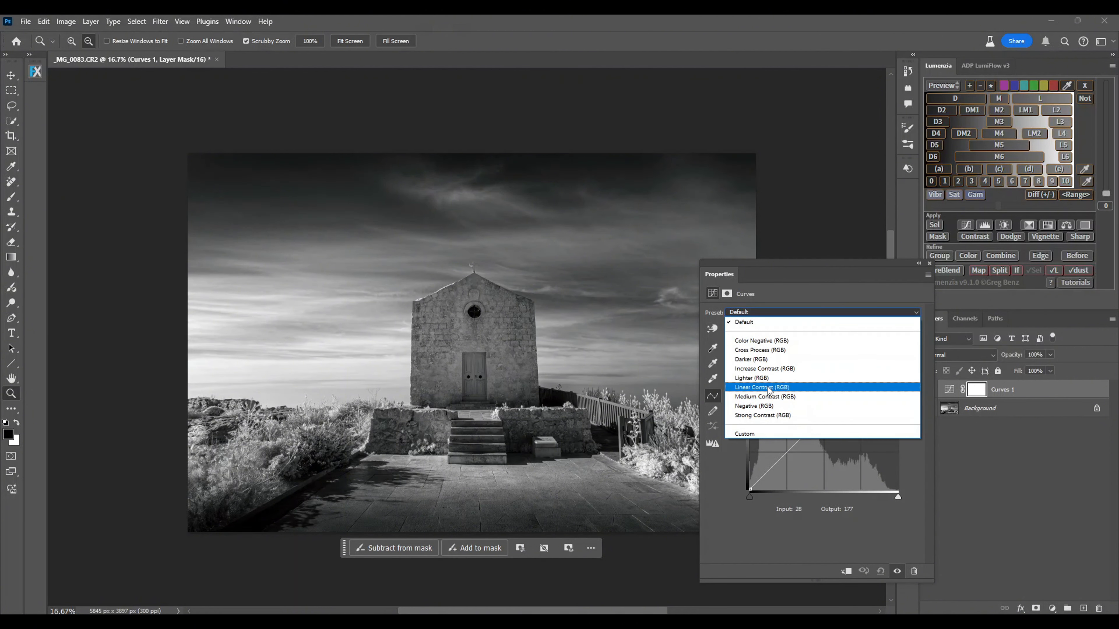
left_click(769, 387)
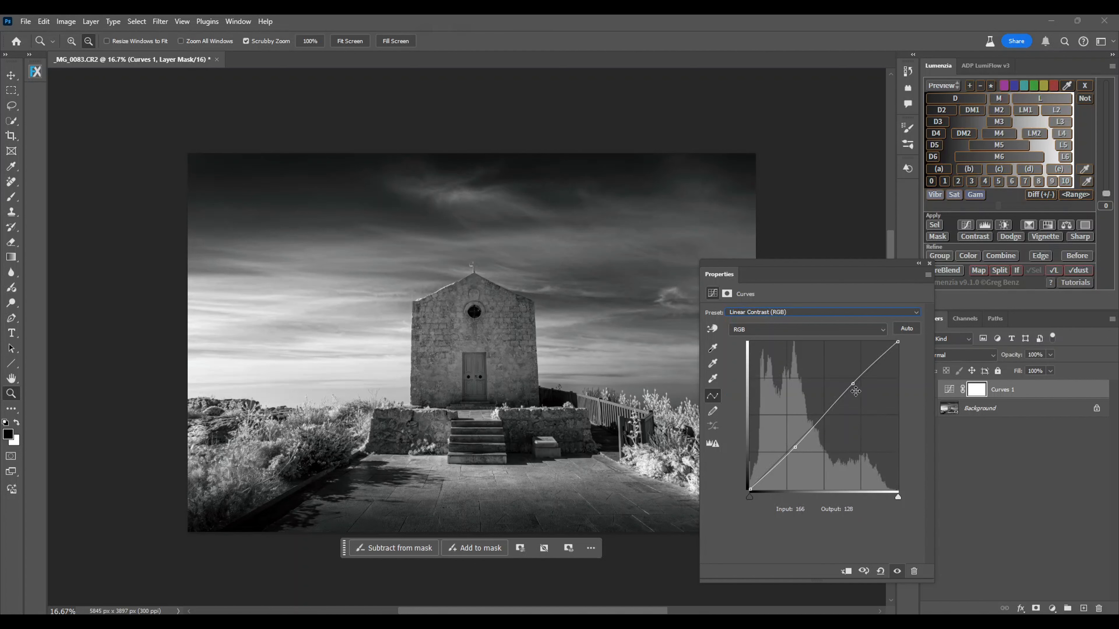
Raise the curve's lower point to output 78 at input 78
left_click(797, 448)
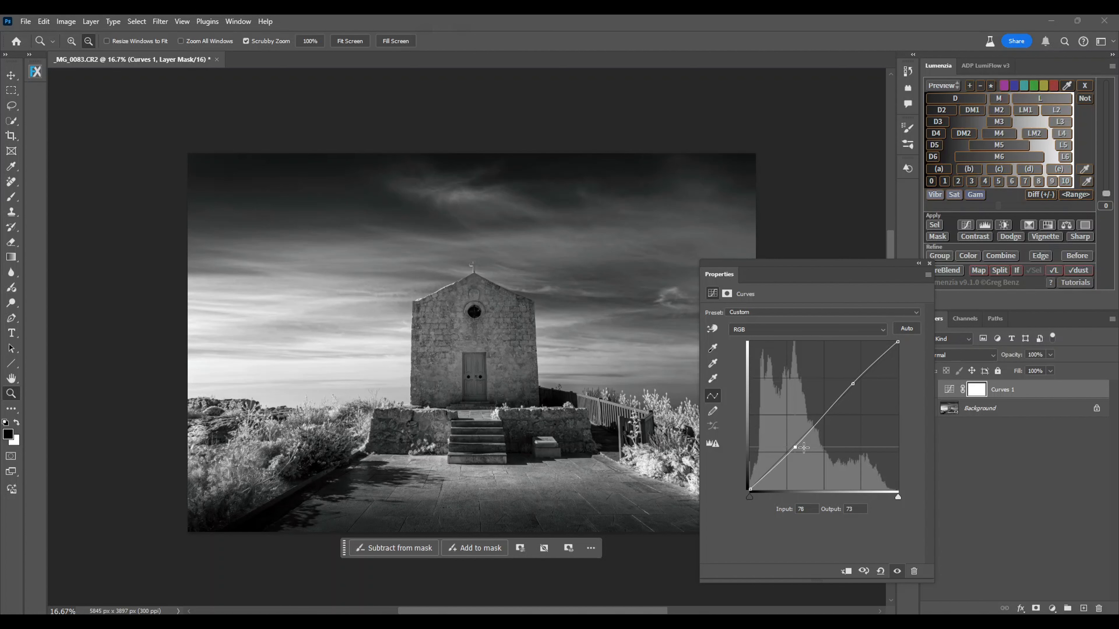
key("Up")
key("Up")
key("Up")
key("Up")
key("Up")
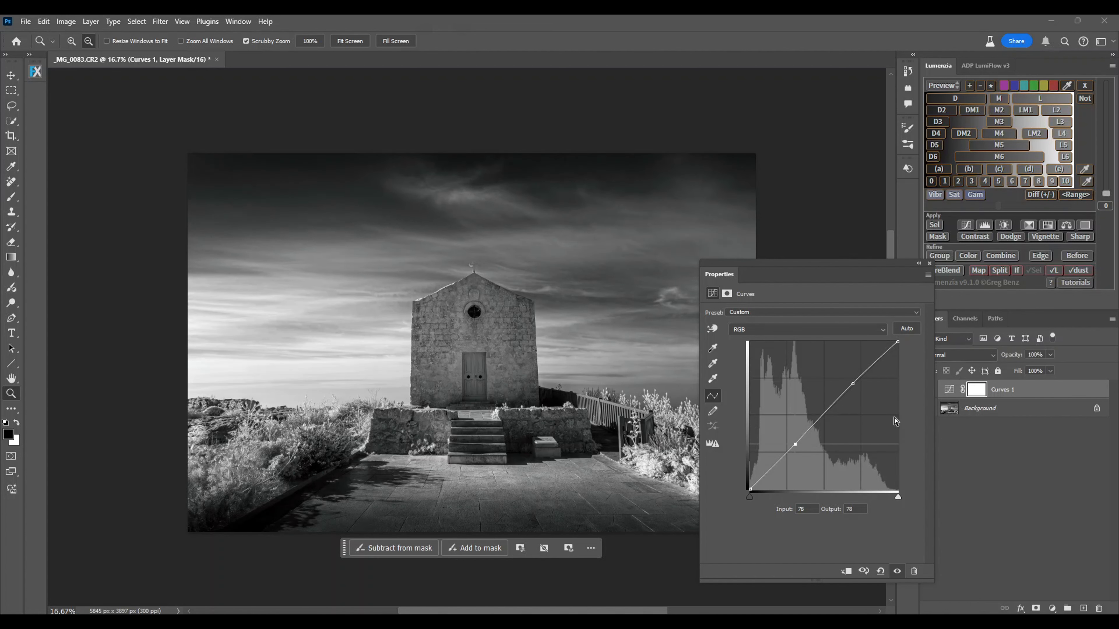
Raise the curve's upper point at input 177 to output 196 and close the curve settings
left_click(853, 384)
key("Up")
key("Up")
key("Up")
key("Up")
key("Up")
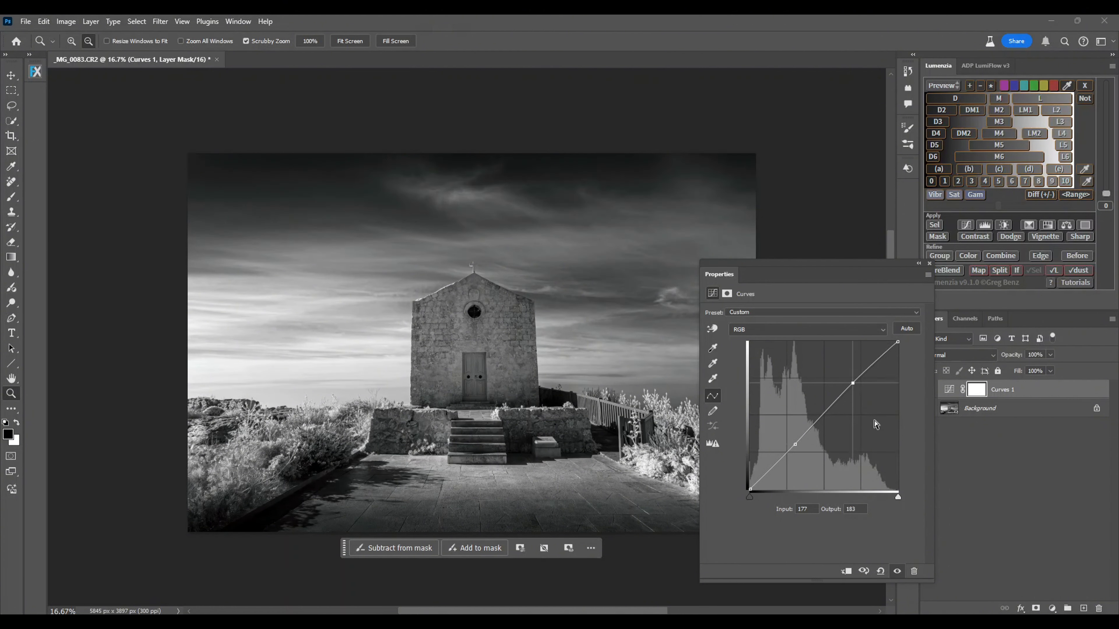
key("Up")
key("Up")
key("Up")
key("Up")
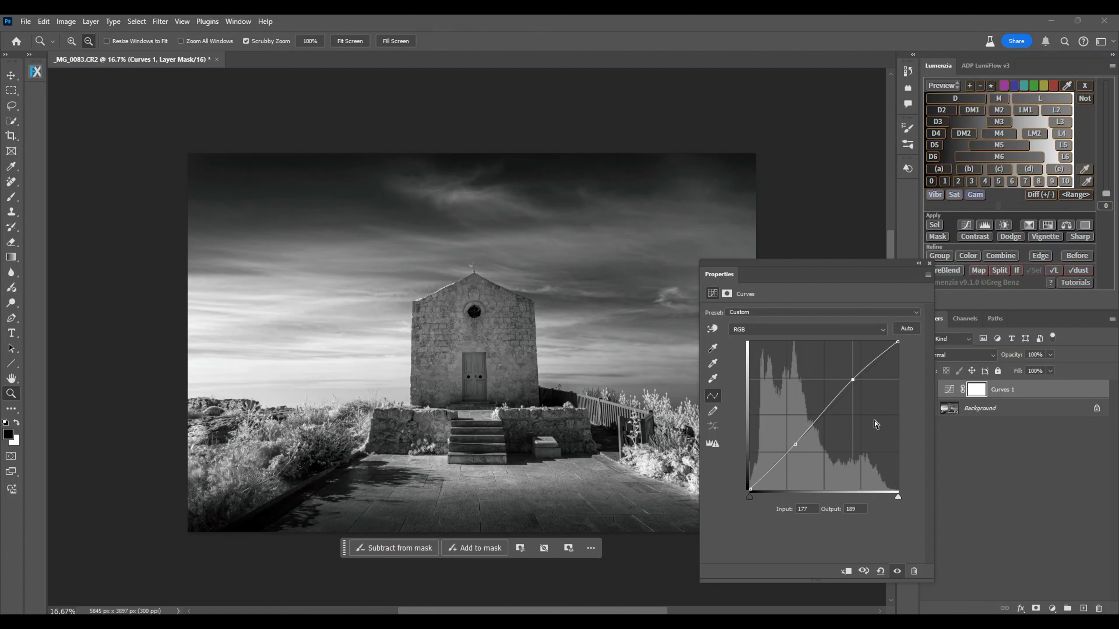
key("Up")
key("Up")
key("Up")
key("Up")
key("Up")
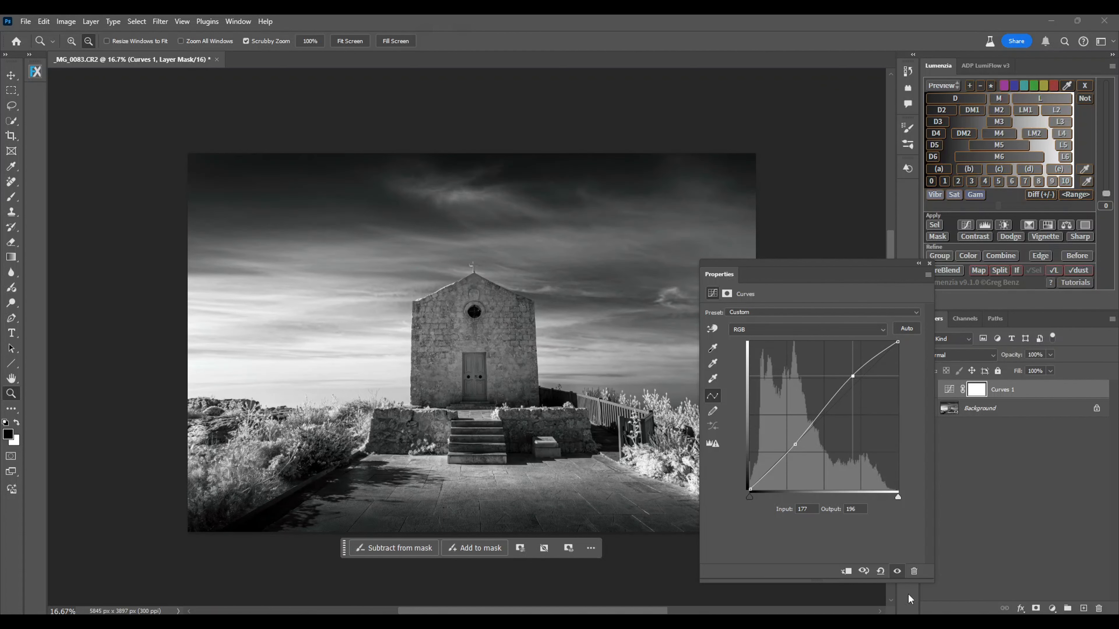
left_click(929, 264)
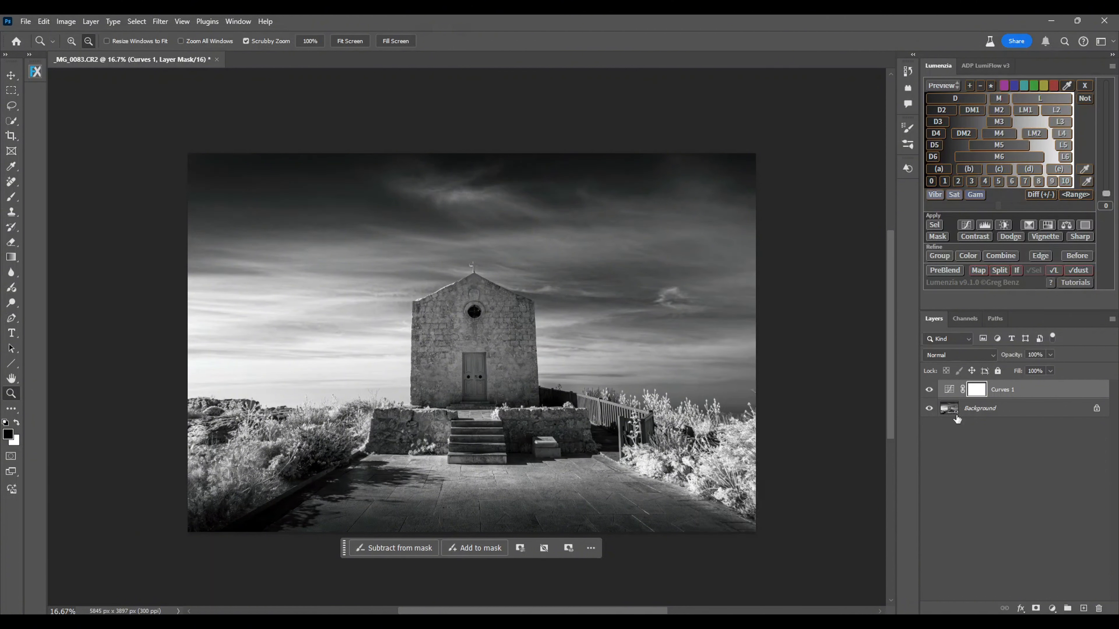
Compare the photo with and without the Curves adjustment layer, and flatten the image
left_click(929, 391)
left_click(929, 391)
left_click(929, 391)
left_click(930, 391)
left_click(929, 391)
left_click(929, 391)
left_click(1111, 319)
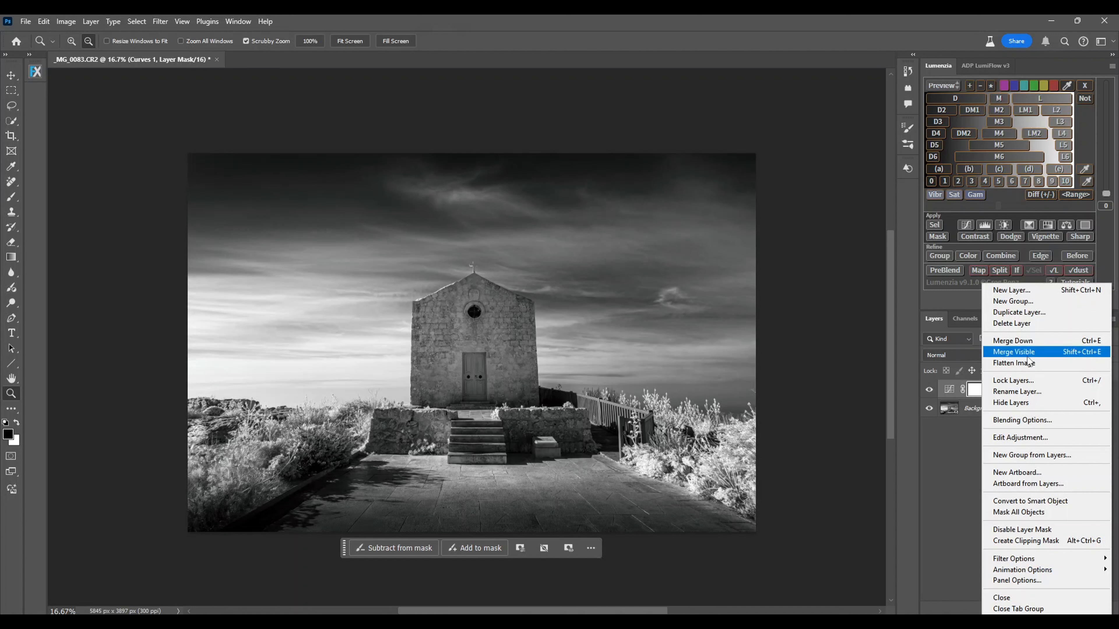
left_click(1007, 364)
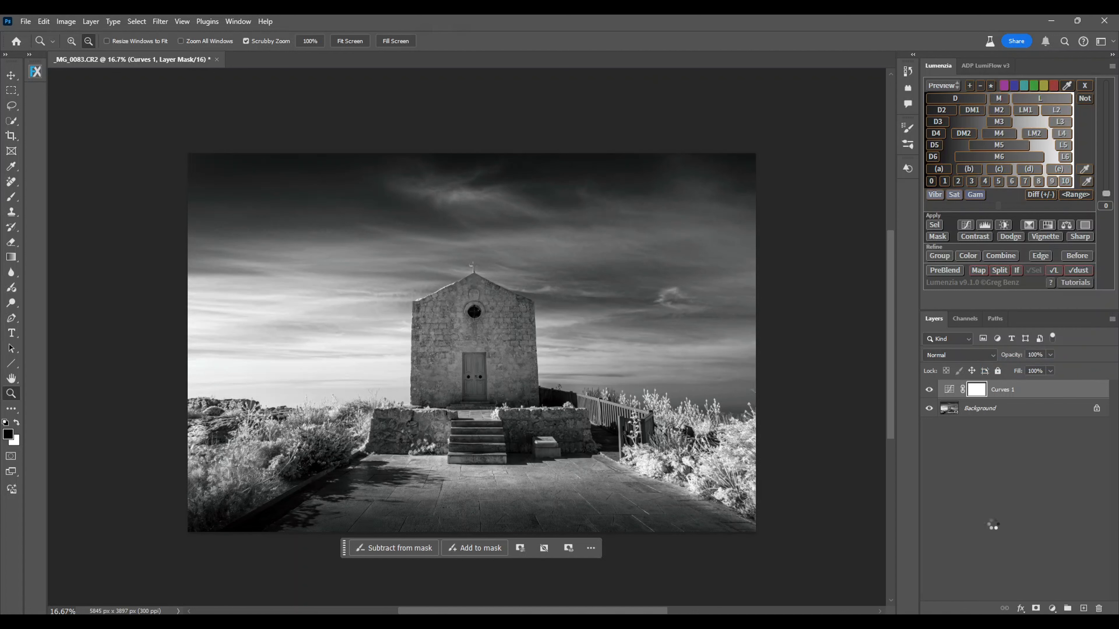